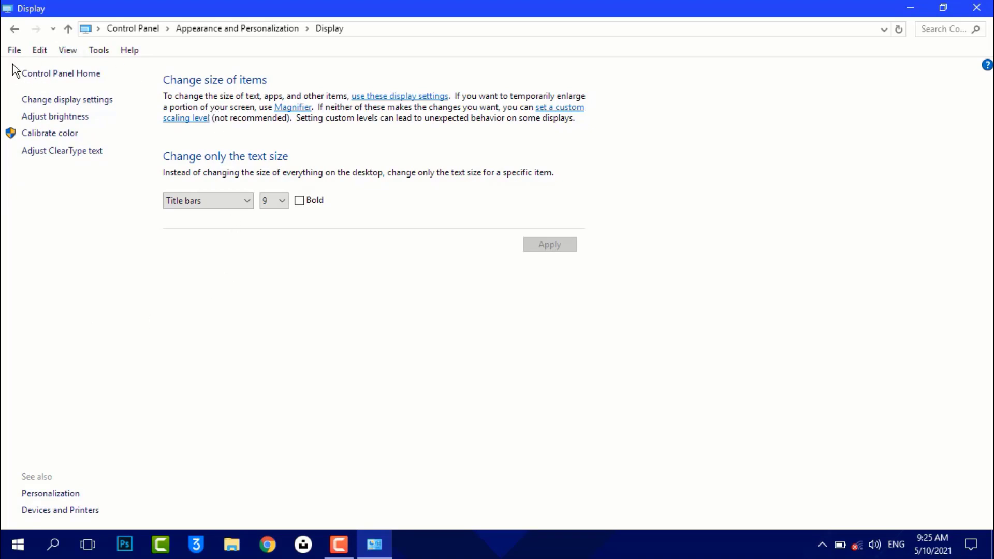
# Step: View the Taskbar and Navigation settings and the taskbar's own options, then close the Settings window
pyautogui.click(14, 29)
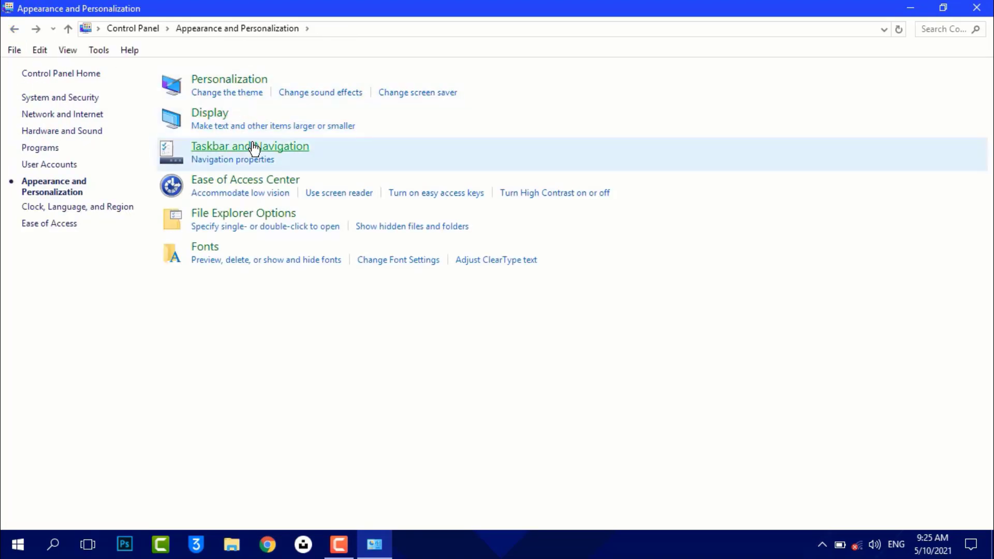
pyautogui.click(253, 150)
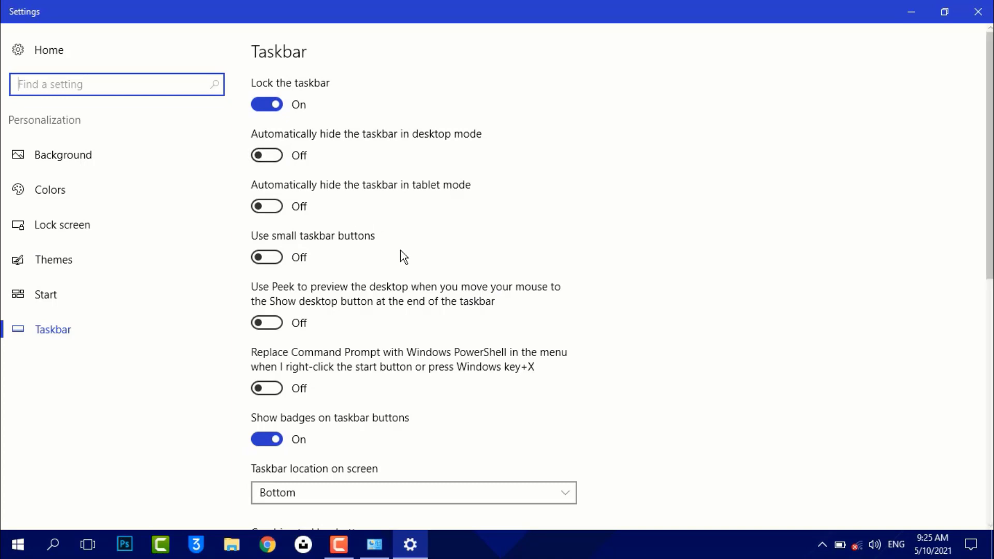
pyautogui.rightClick(502, 541)
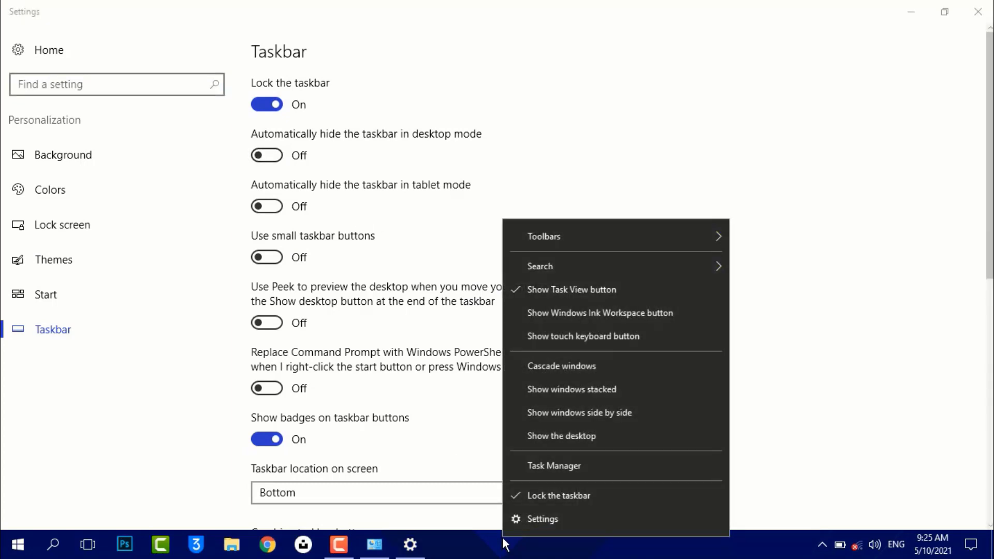
pyautogui.click(502, 537)
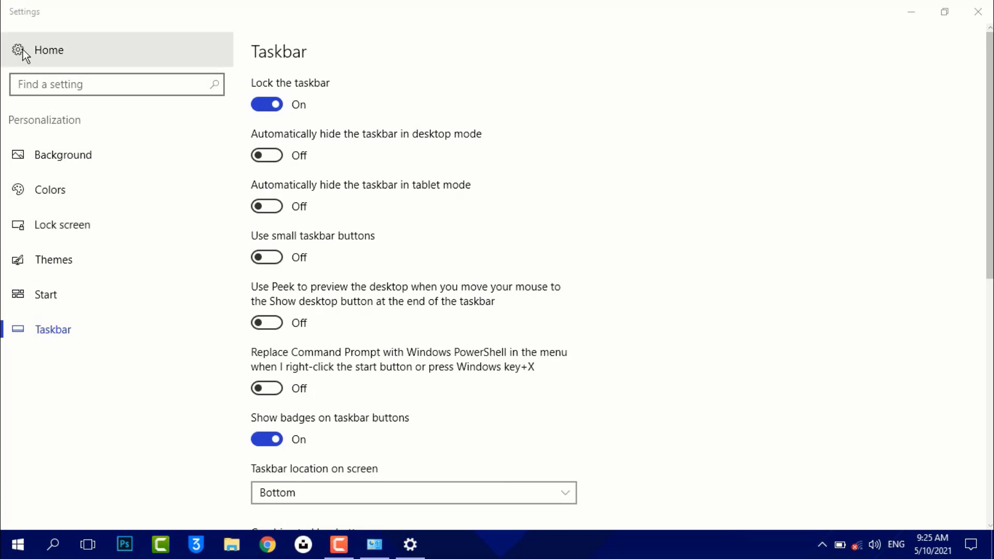
pyautogui.click(978, 12)
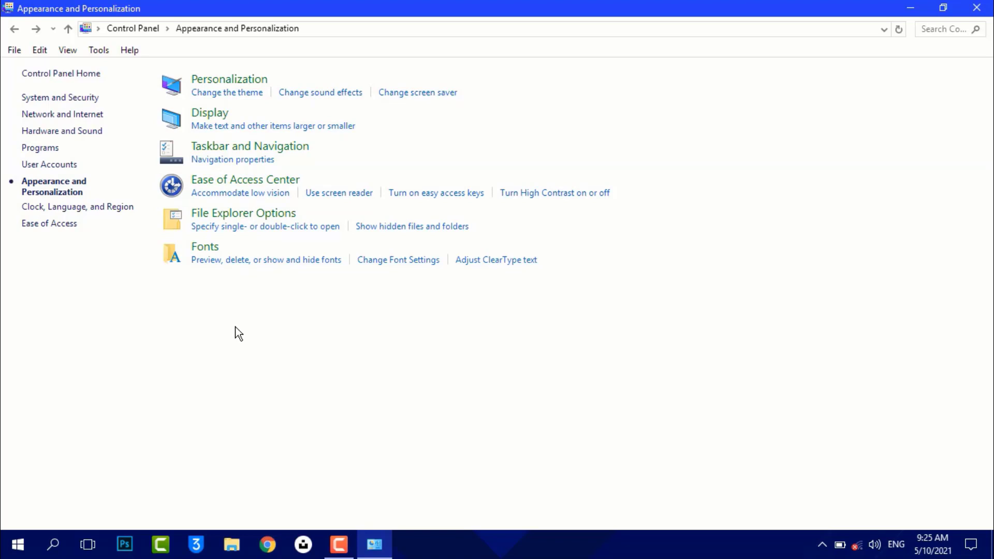
# Step: Open File Explorer Options and launch a File Explorer window to check its default start location
pyautogui.click(245, 220)
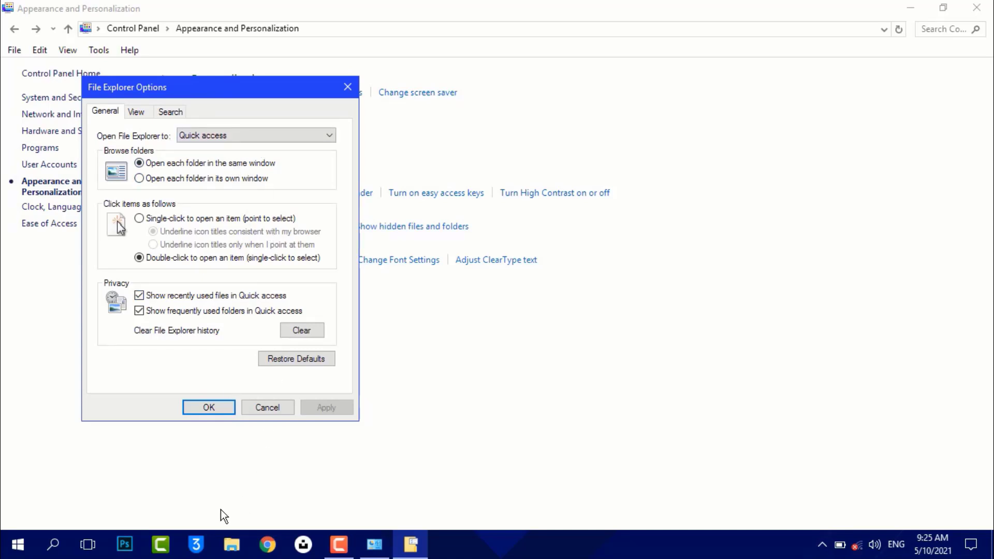
pyautogui.click(229, 546)
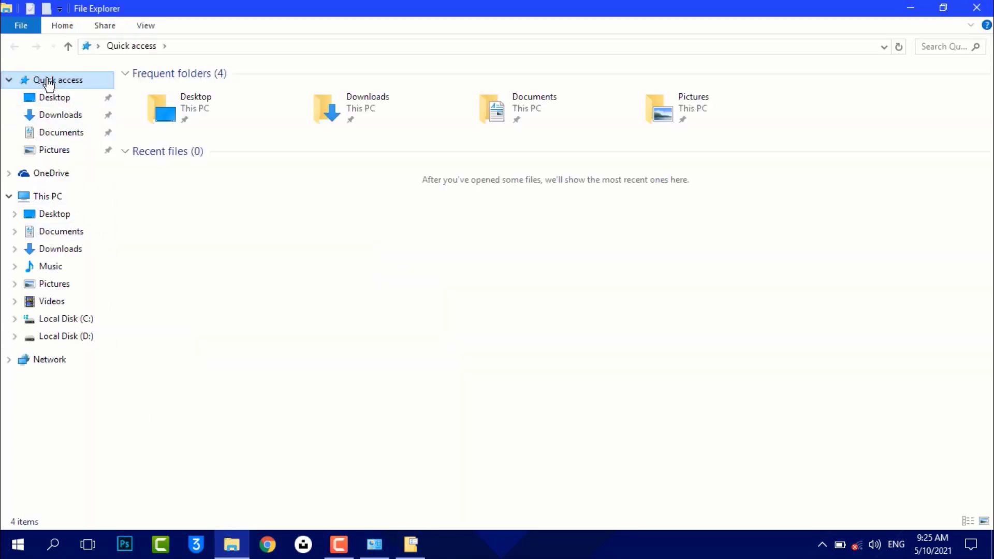
pyautogui.click(977, 9)
# Step: Set File Explorer to open to This PC and apply the change
pyautogui.click(311, 134)
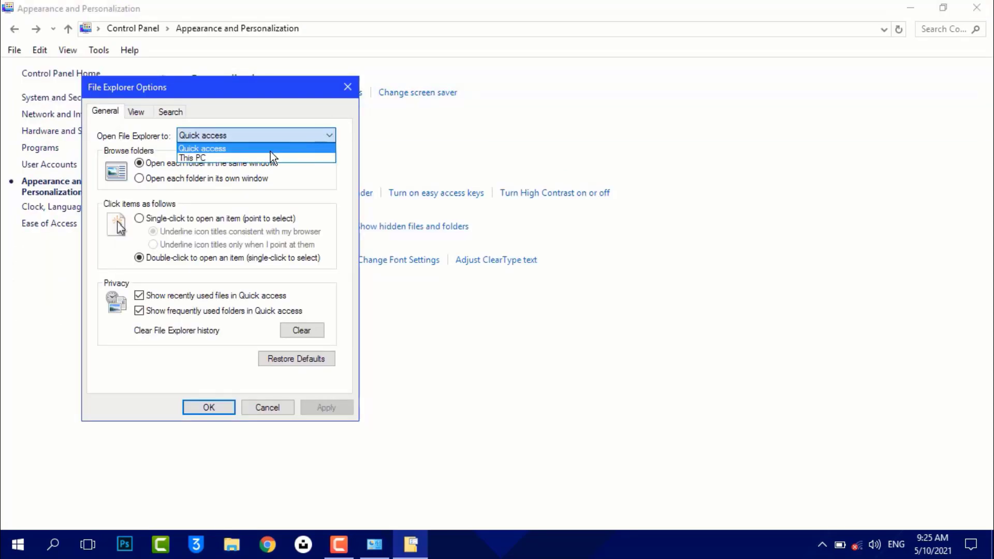
pyautogui.click(241, 156)
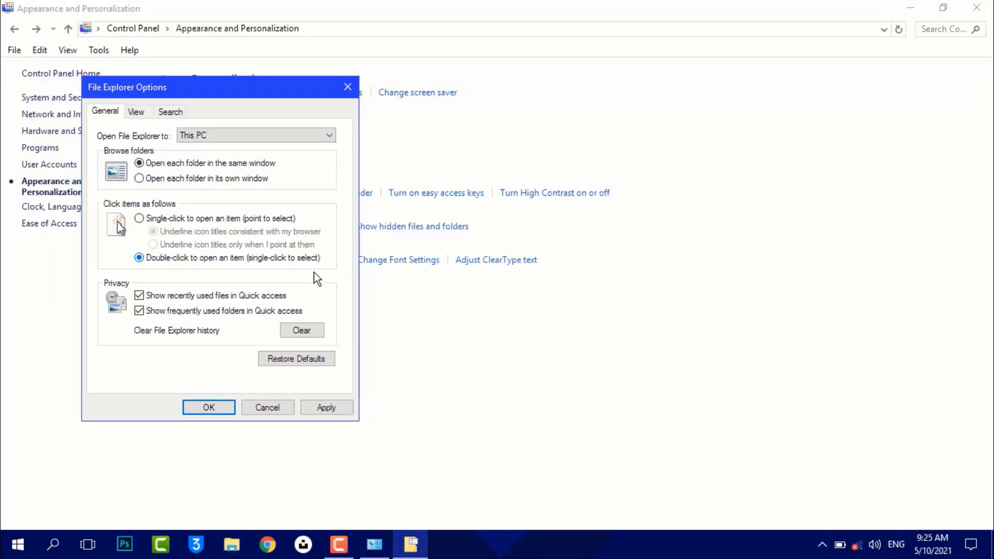
pyautogui.click(335, 407)
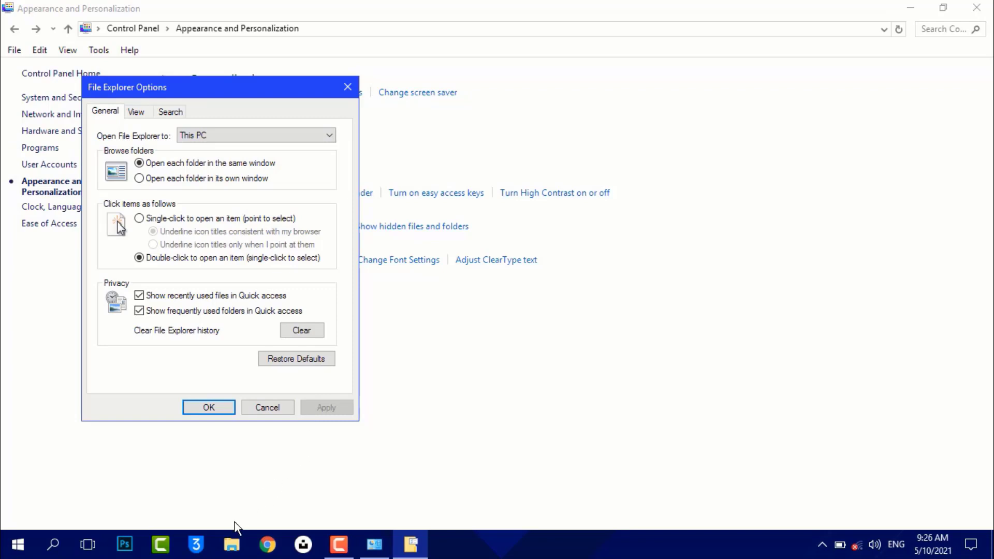
# Step: Check File Explorer's start location in a new window, and close that window and File Explorer Options
pyautogui.click(232, 545)
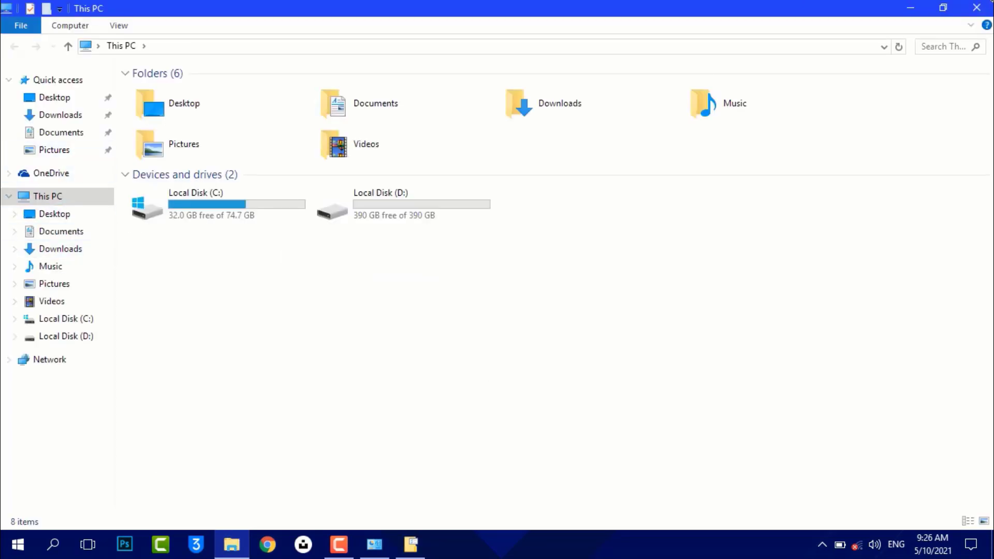
pyautogui.click(976, 8)
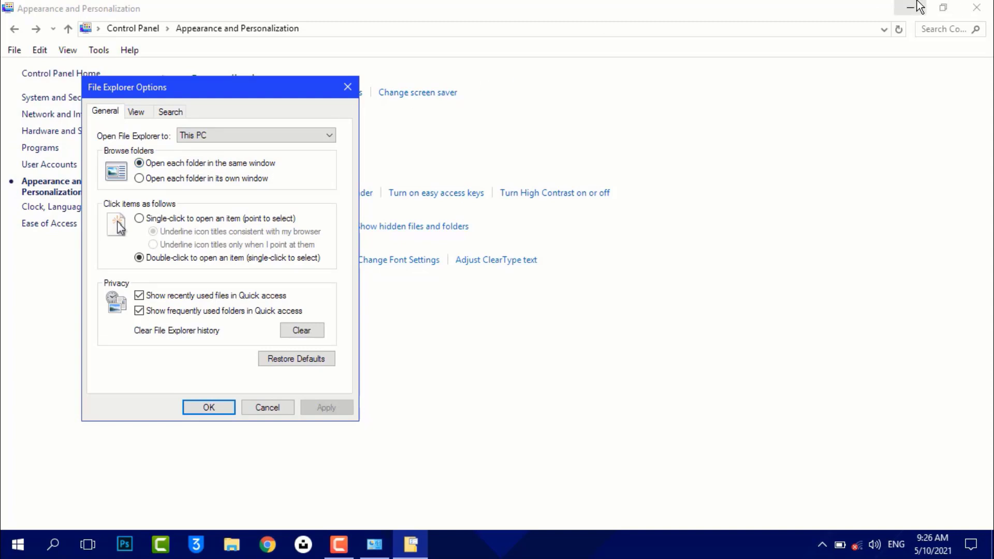
pyautogui.click(347, 87)
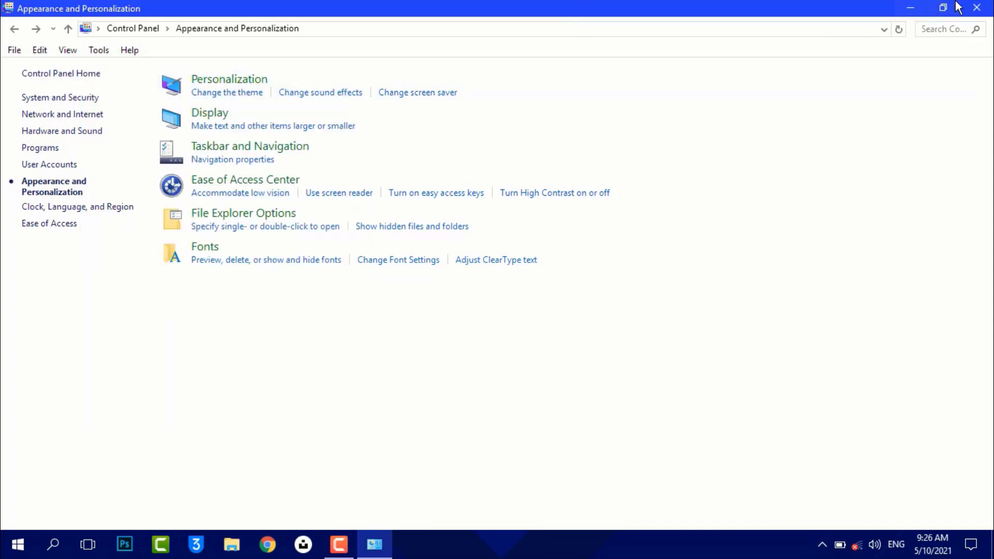
# Step: From the Teach IT desktop shortcut, browse to 3- Third Week and 2. Control Panel _programs-Lang-region, and check how many windows are open
pyautogui.click(910, 11)
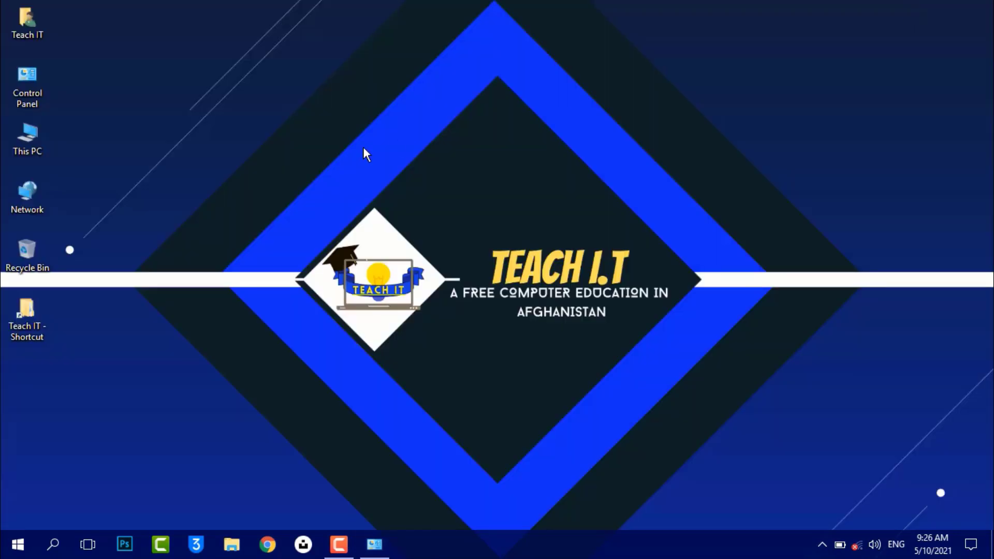
pyautogui.doubleClick(29, 317)
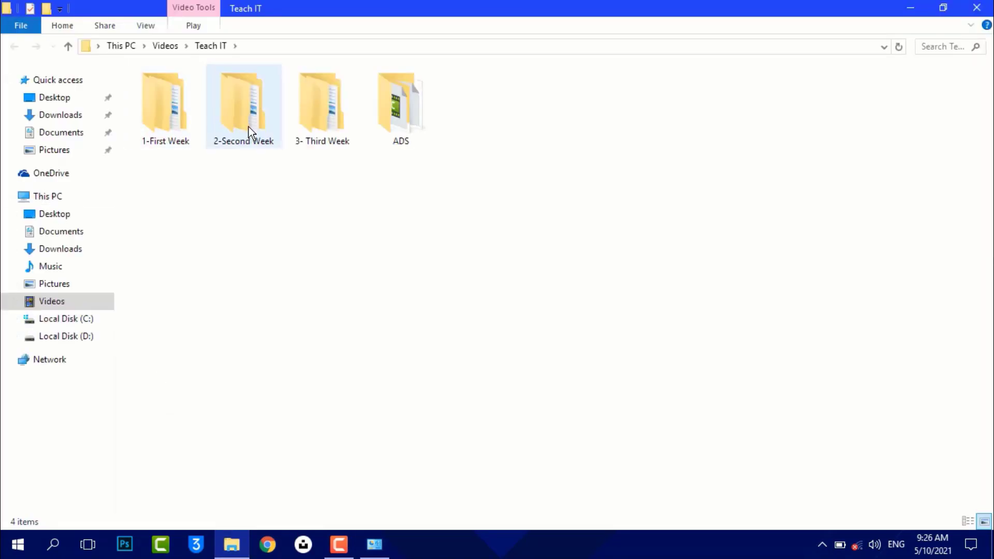
pyautogui.doubleClick(335, 107)
pyautogui.doubleClick(231, 119)
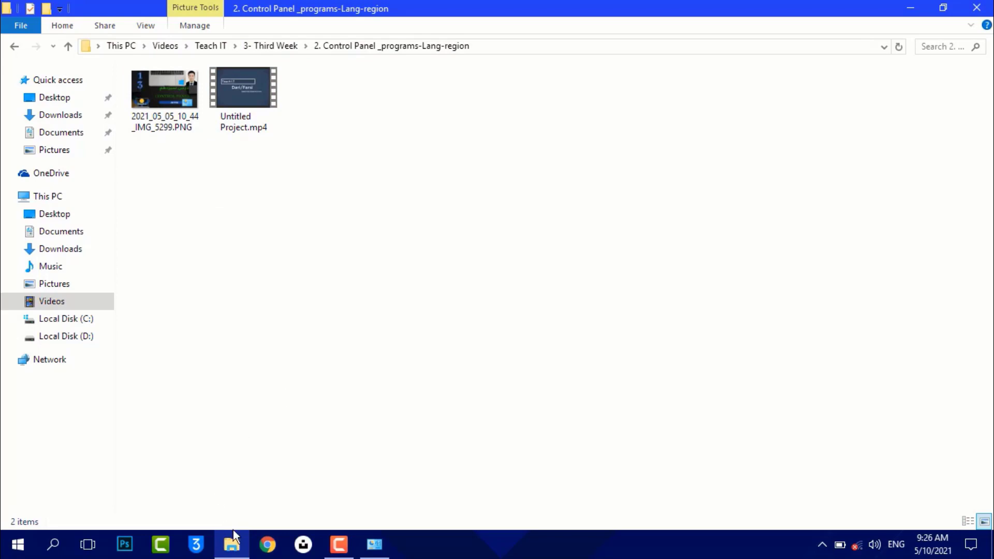
pyautogui.moveTo(233, 539)
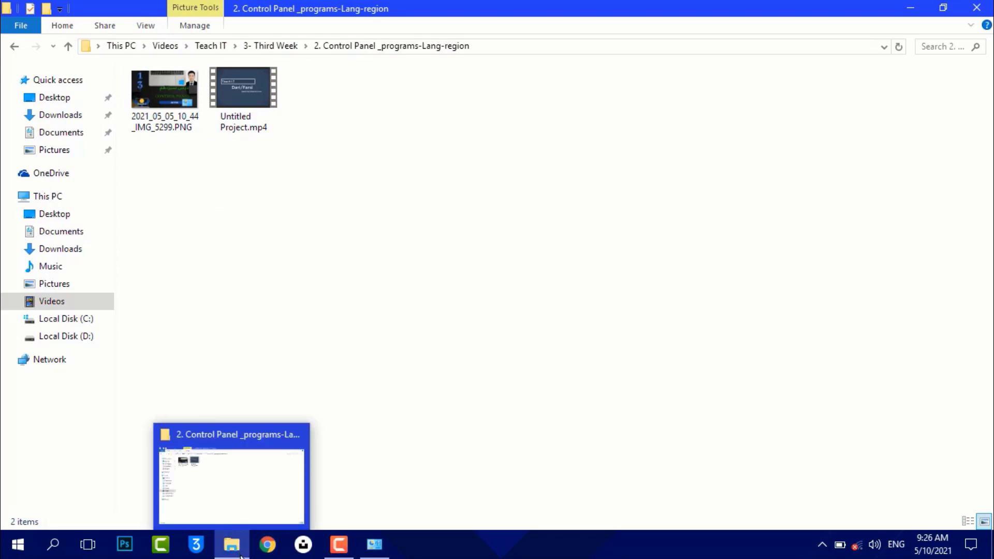
# Step: Reopen File Explorer Options from Control Panel and apply the option to open each folder in its own window
pyautogui.click(381, 548)
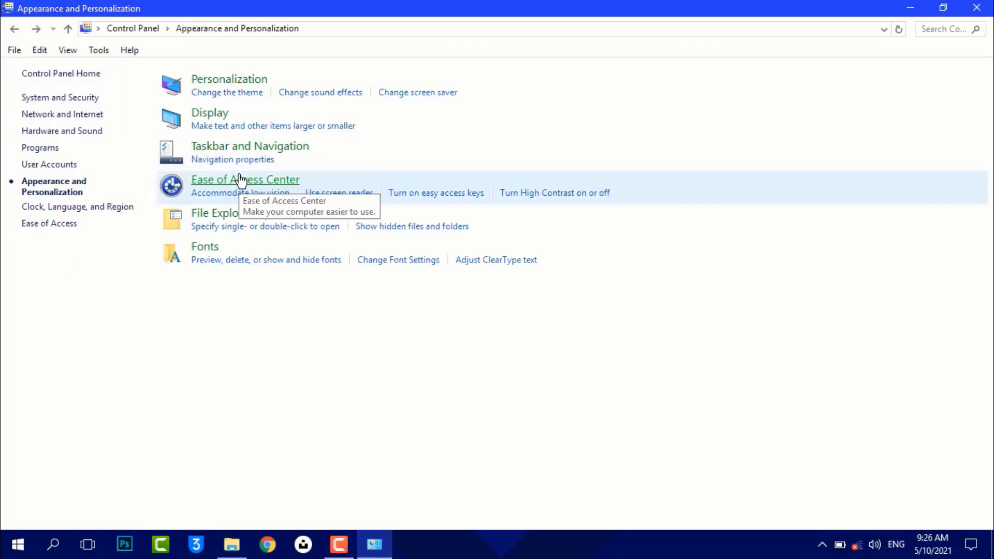
pyautogui.click(230, 215)
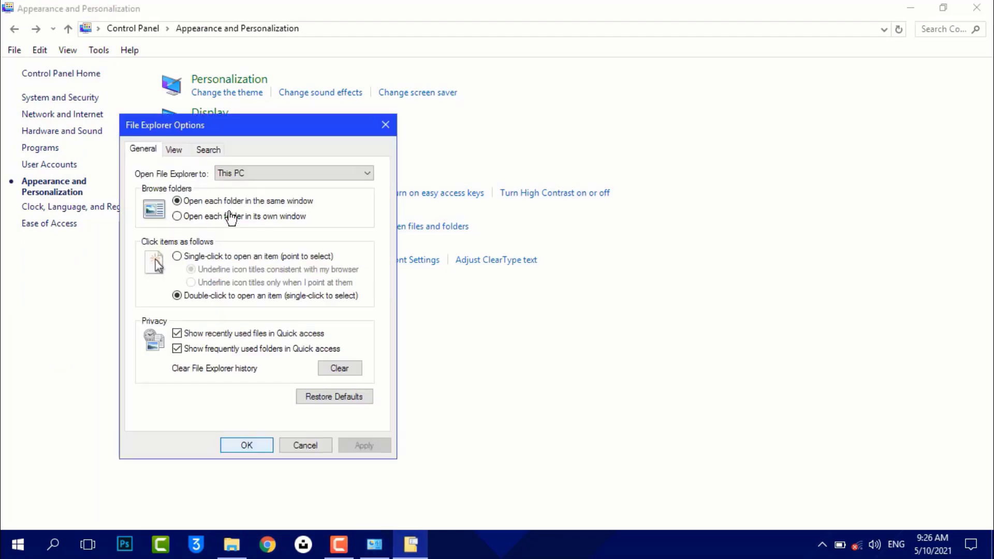
pyautogui.click(200, 218)
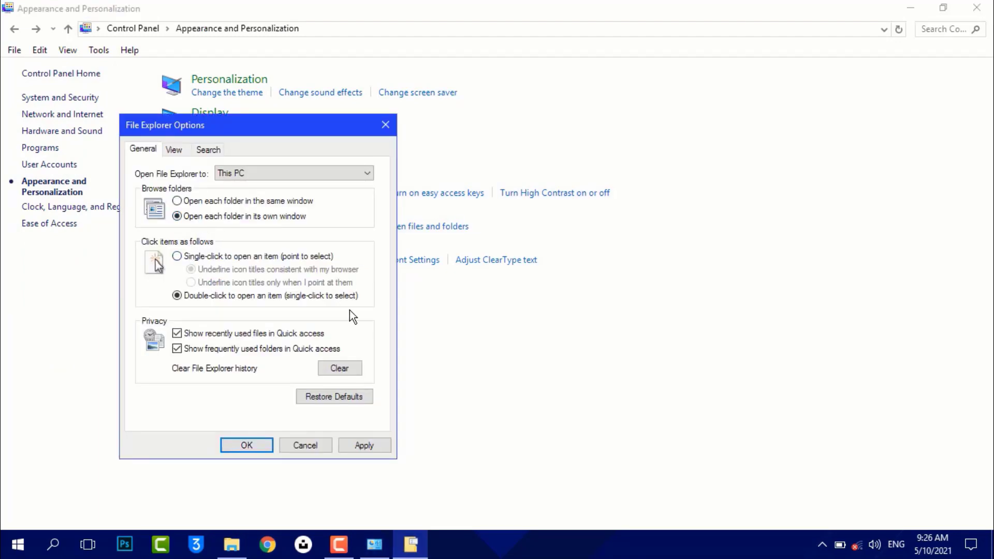
pyautogui.click(377, 448)
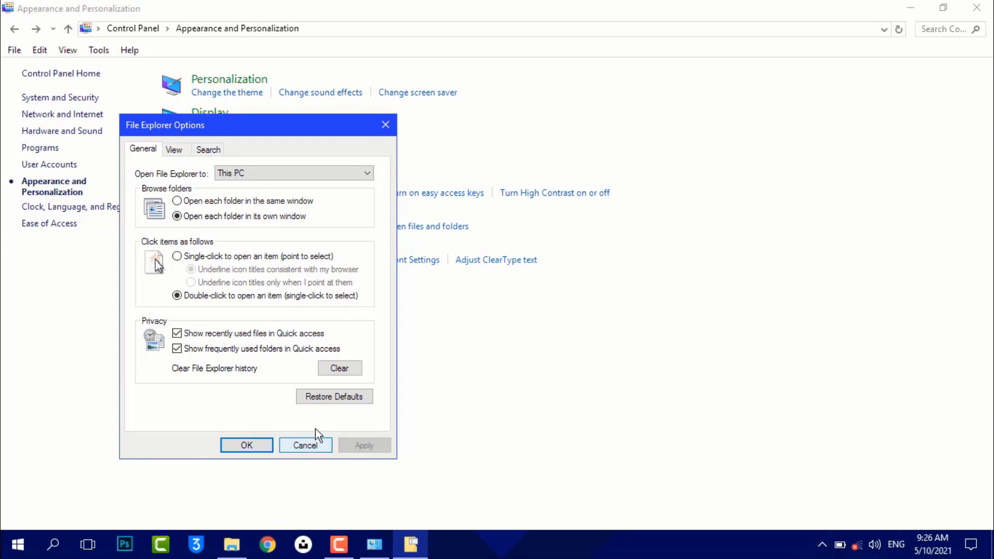
# Step: Clear the open windows off the desktop and browse from the Teach IT shortcut through 3- Third Week to 3. Control Panel _User Accounts
pyautogui.click(910, 8)
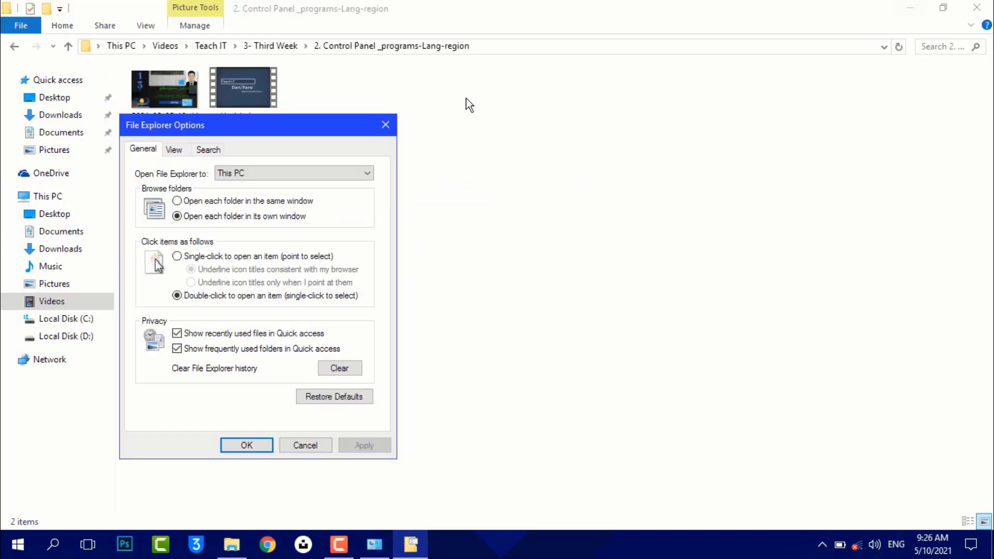
pyautogui.moveTo(335, 123); pyautogui.dragTo(909, 163)
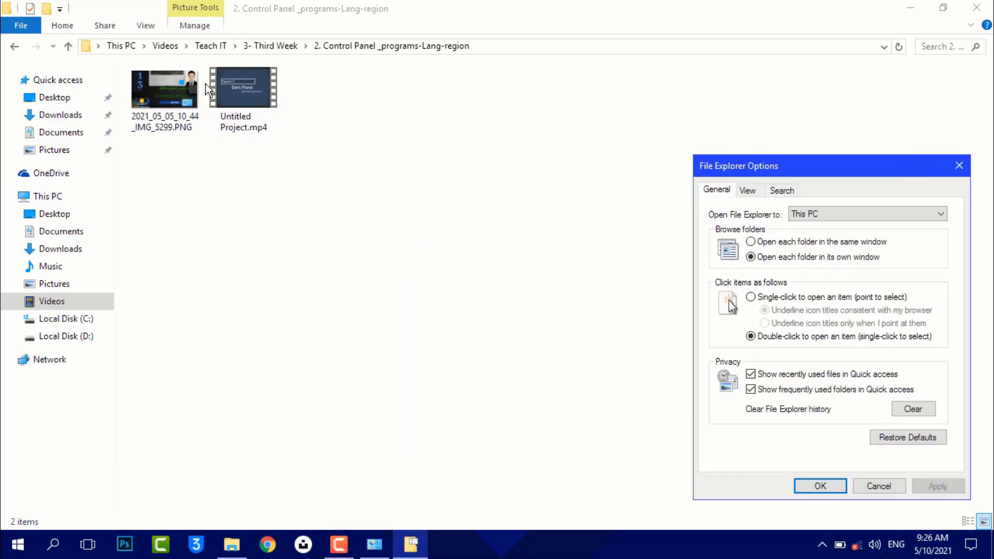
pyautogui.click(976, 8)
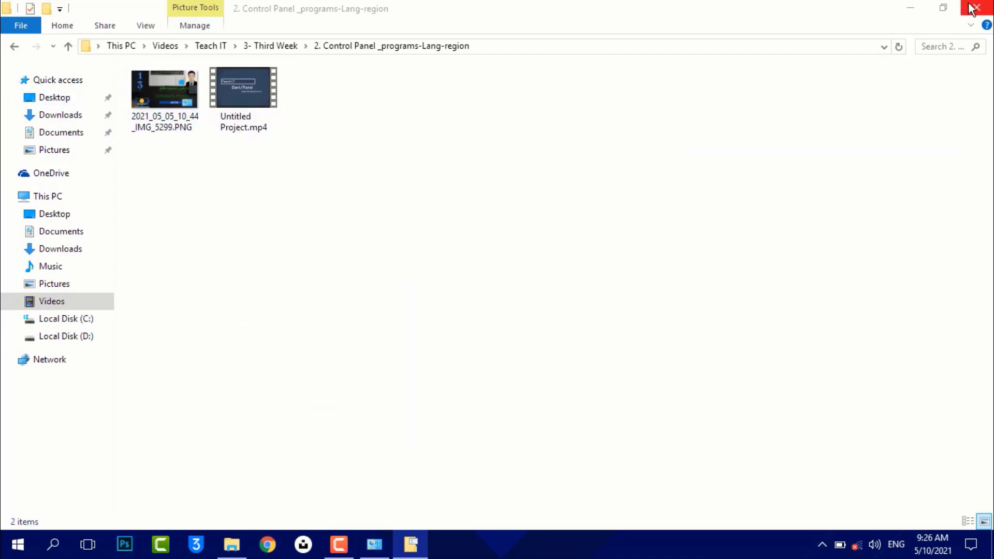
pyautogui.doubleClick(18, 338)
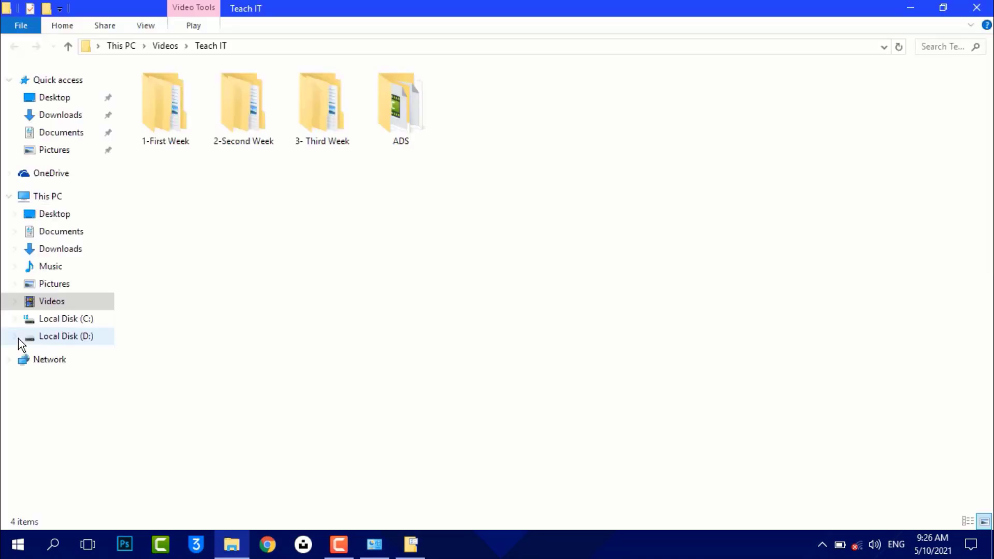
pyautogui.doubleClick(340, 86)
pyautogui.doubleClick(308, 112)
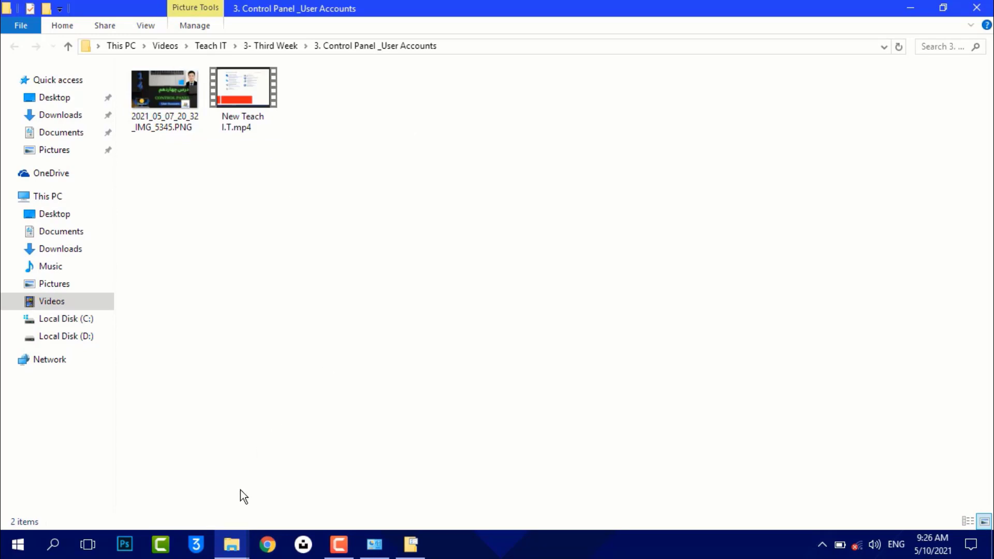
# Step: Review the separately opened folder windows and close all three of them
pyautogui.moveTo(231, 544)
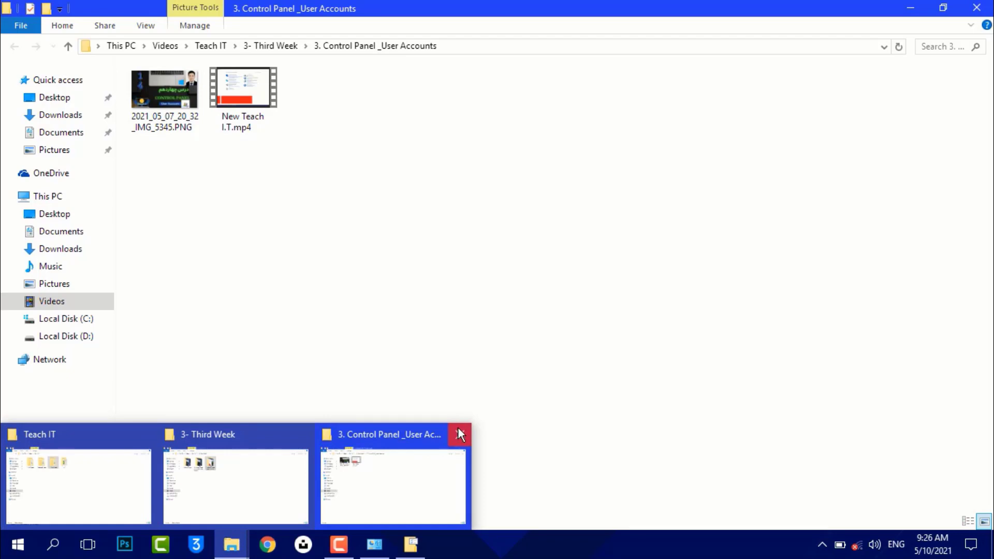
pyautogui.click(458, 433)
pyautogui.click(371, 434)
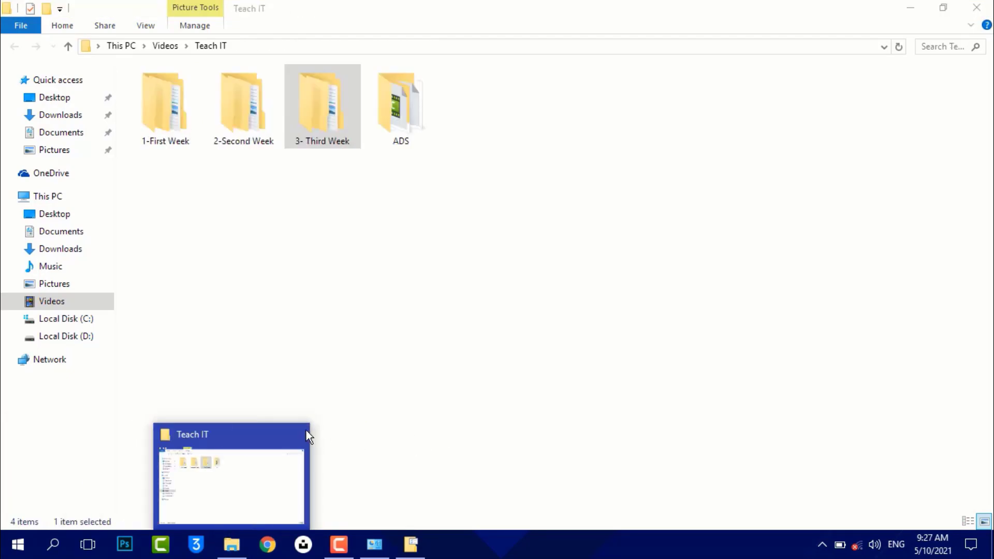
pyautogui.click(297, 434)
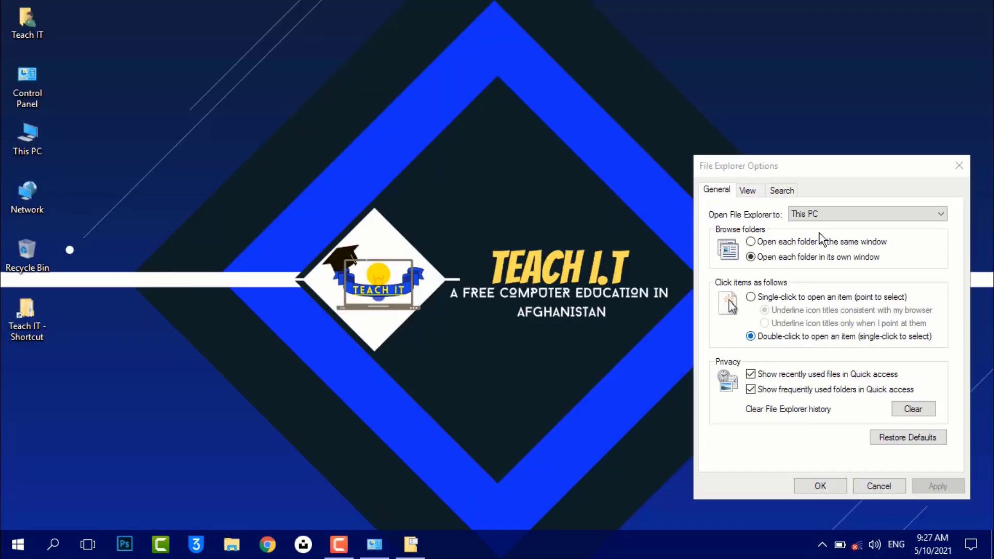
# Step: Set folder browsing to open each folder in the same window and apply the change
pyautogui.moveTo(817, 163); pyautogui.dragTo(583, 164)
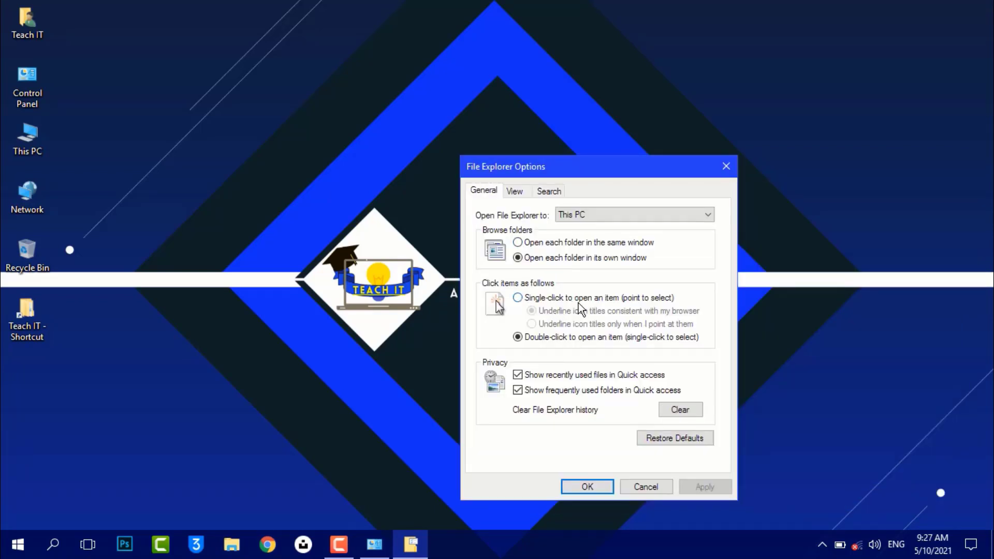
pyautogui.click(536, 240)
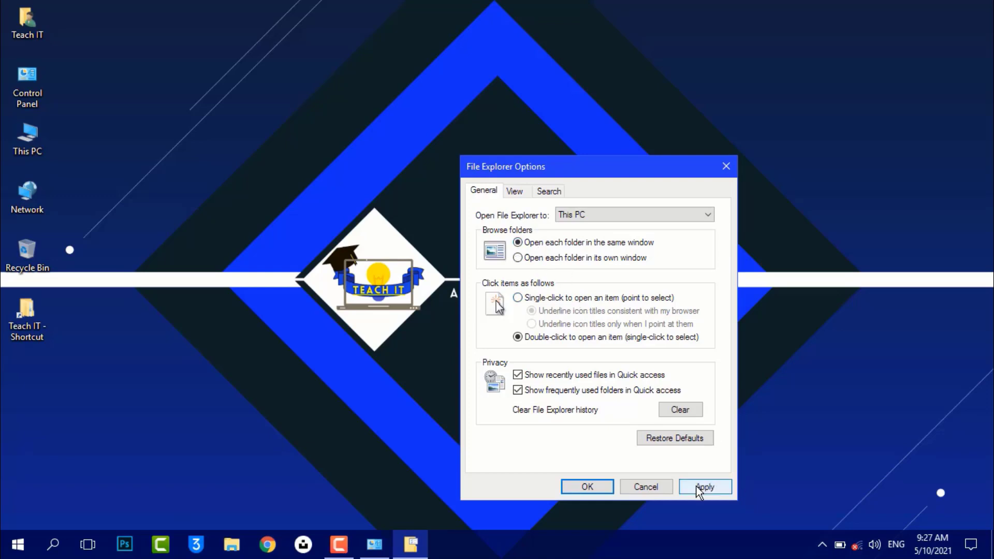
pyautogui.click(699, 487)
# Step: Apply single-click opening of items and test it by opening and closing the Teach IT shortcut folder
pyautogui.click(517, 298)
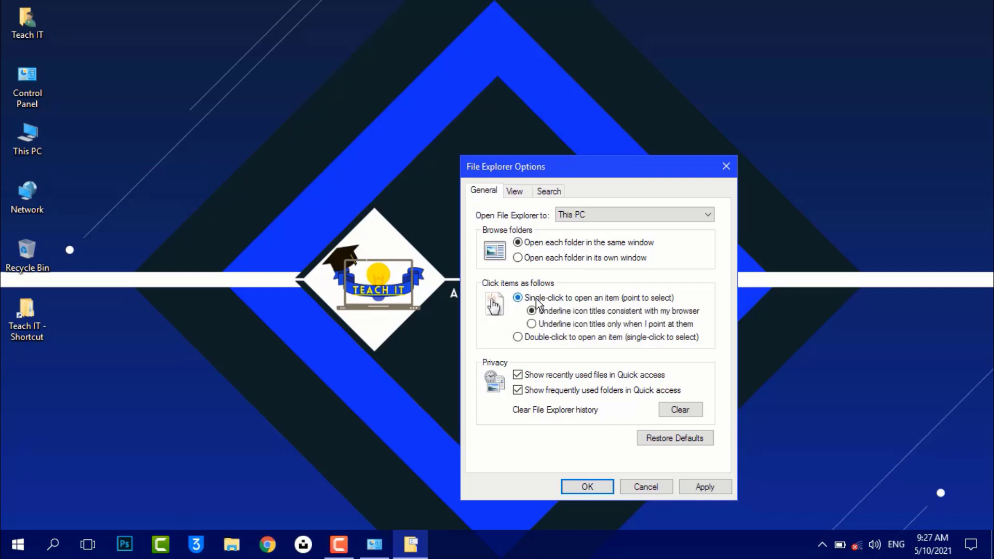
pyautogui.click(685, 487)
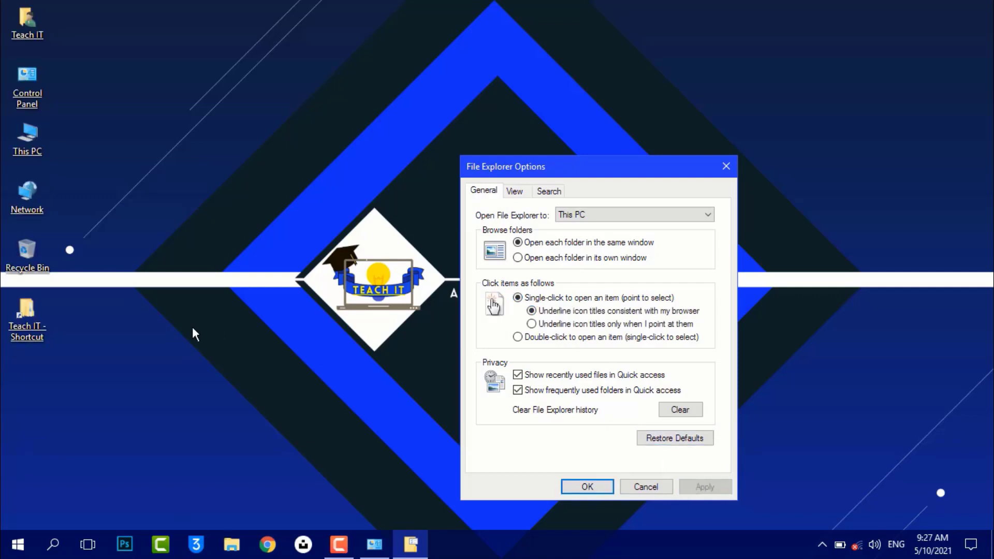
pyautogui.click(4, 311)
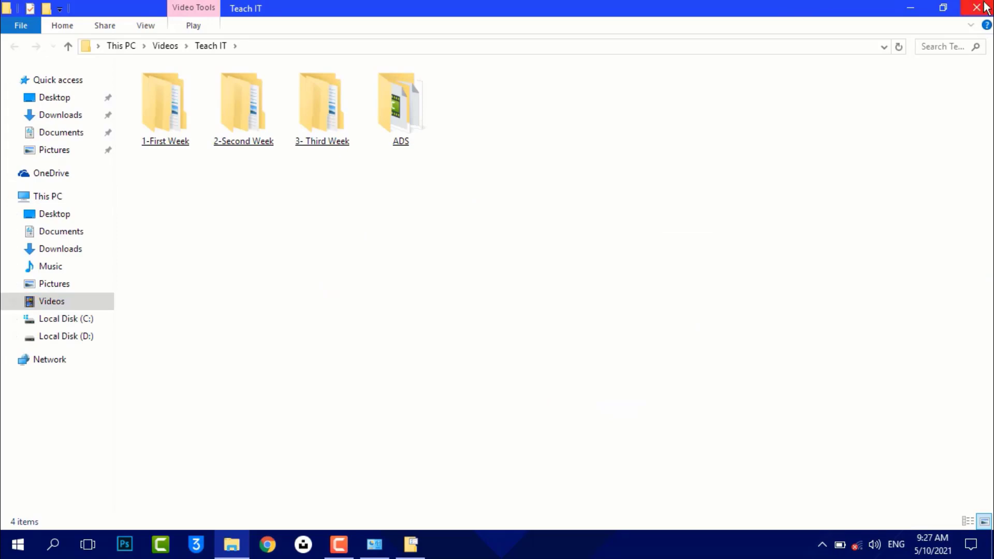
pyautogui.click(976, 7)
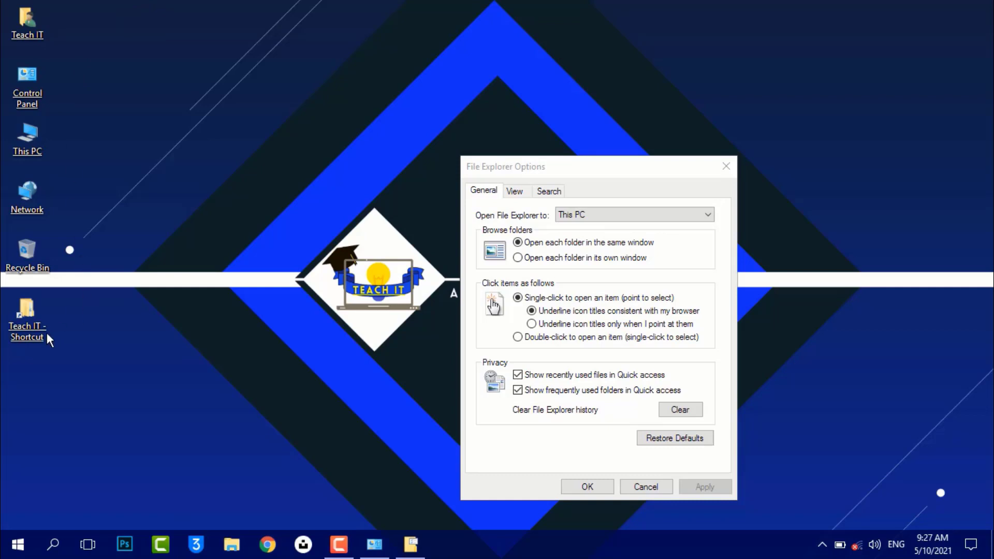
# Step: Apply underlining of icon titles only when pointed at, and test single-click opening by opening and closing This PC
pyautogui.moveTo(48, 342)
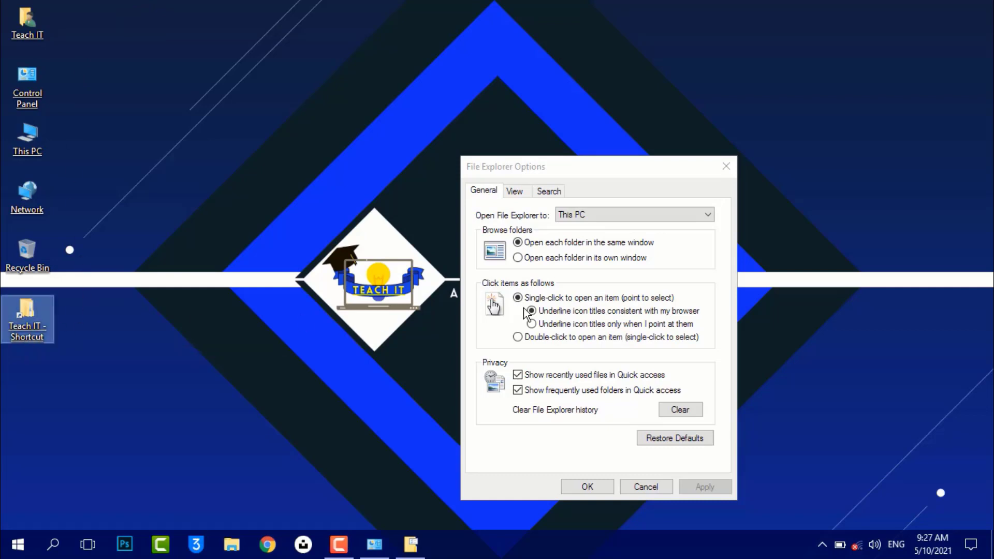
pyautogui.click(556, 330)
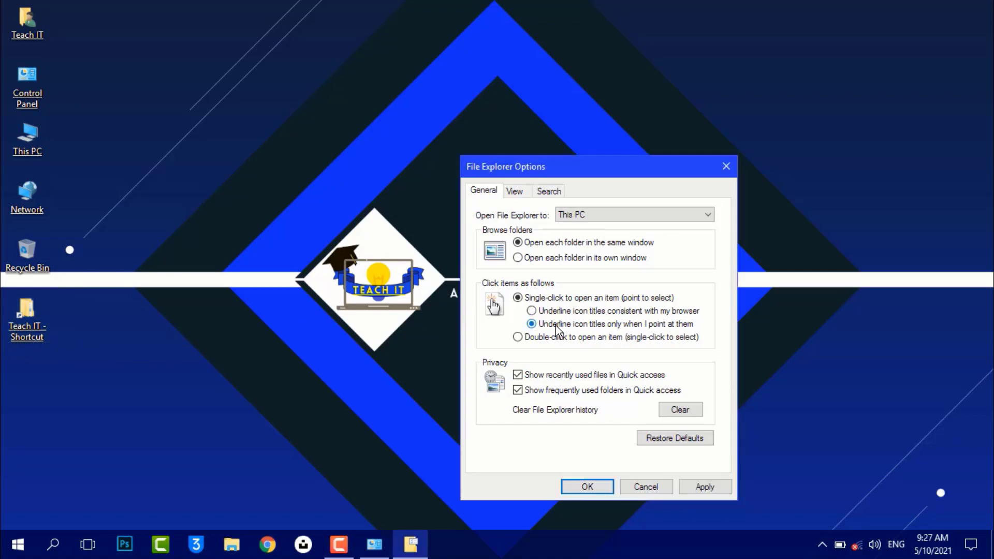
pyautogui.click(707, 489)
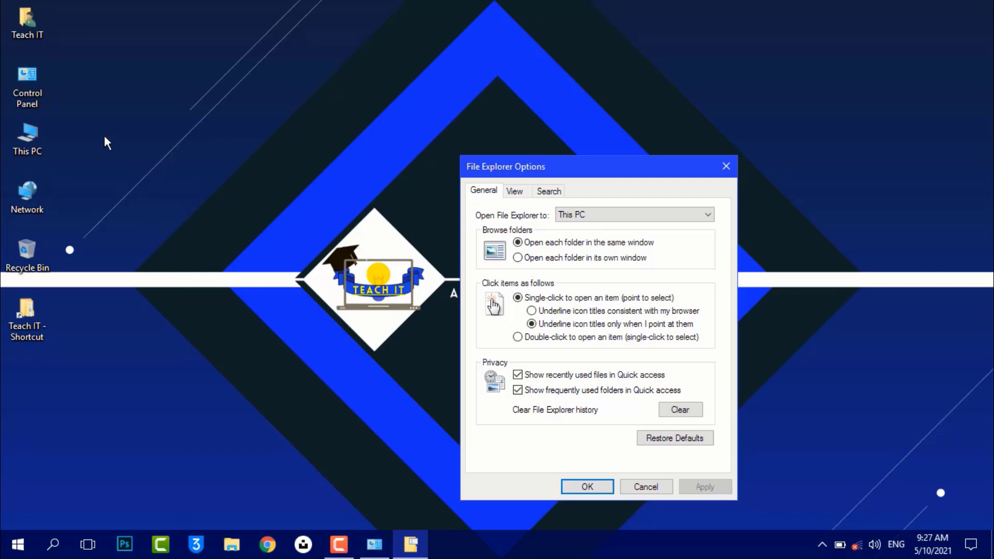
pyautogui.click(39, 140)
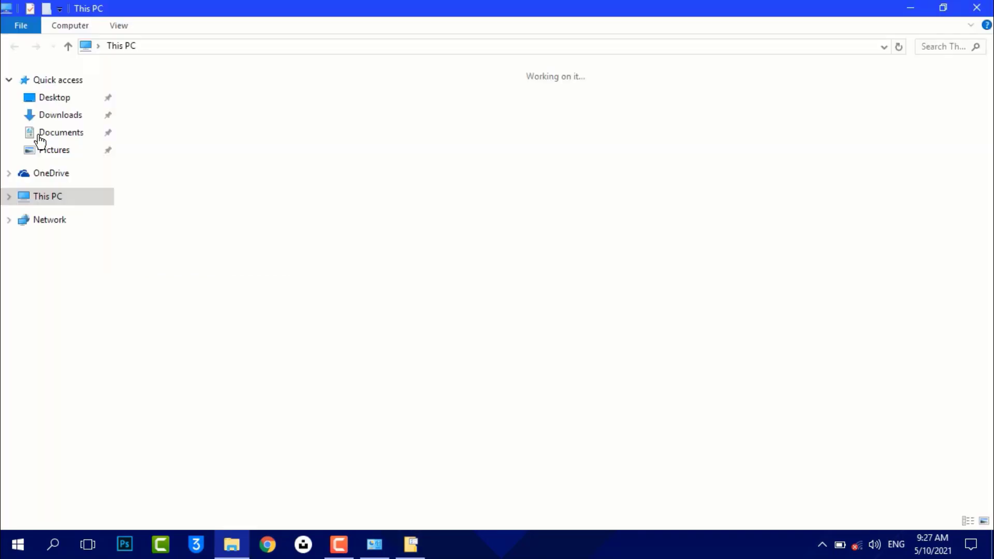
pyautogui.click(976, 7)
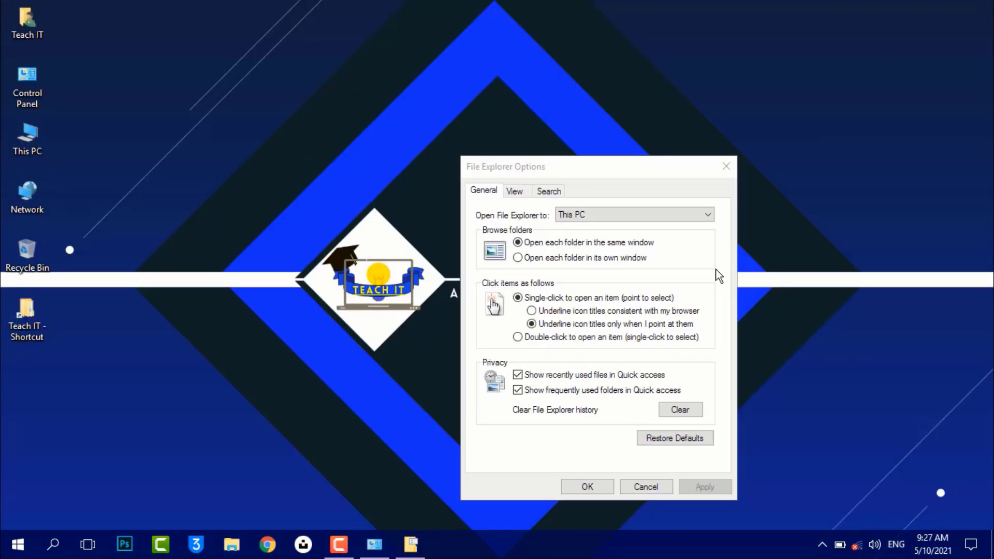
# Step: Apply double-click opening of items and test it by opening and closing the Teach IT shortcut folder
pyautogui.click(589, 337)
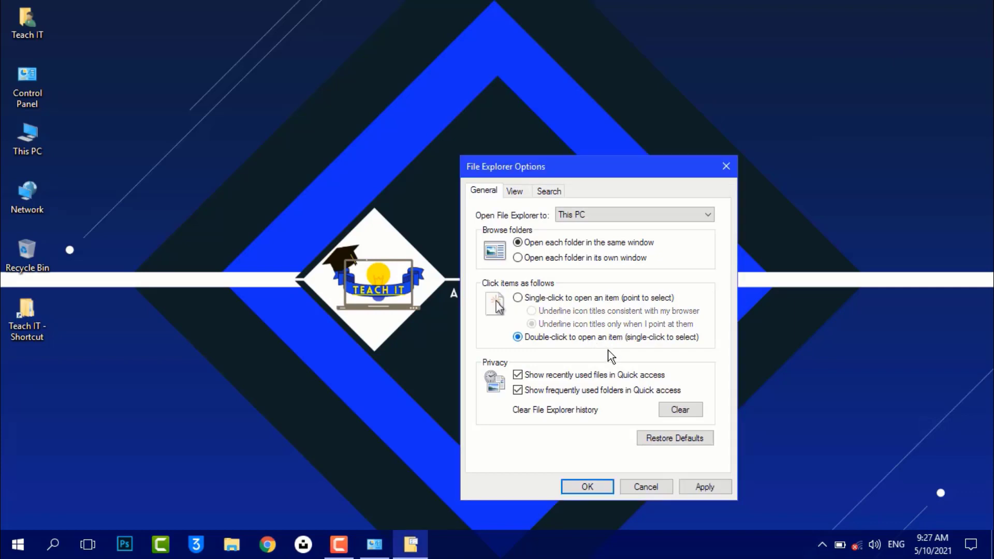
pyautogui.click(704, 491)
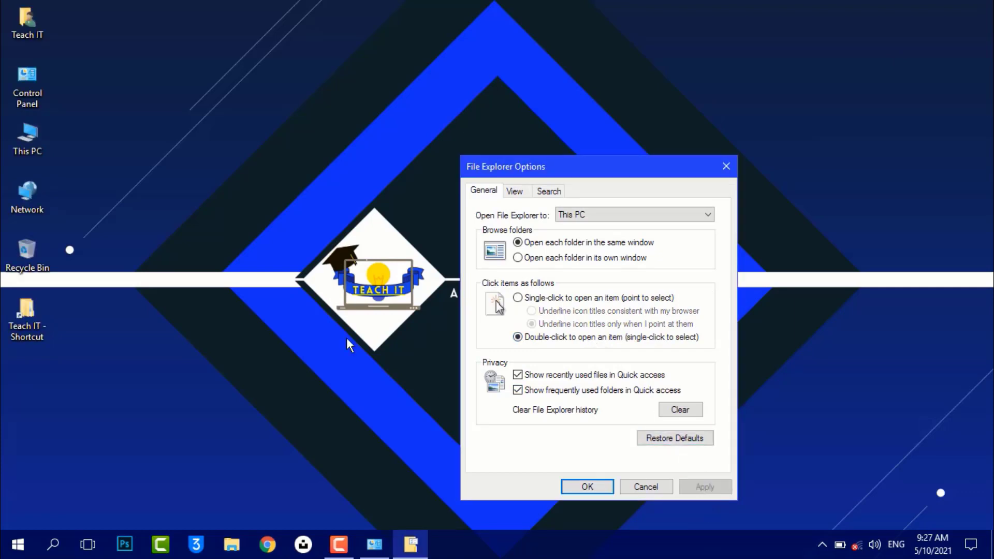
pyautogui.doubleClick(35, 299)
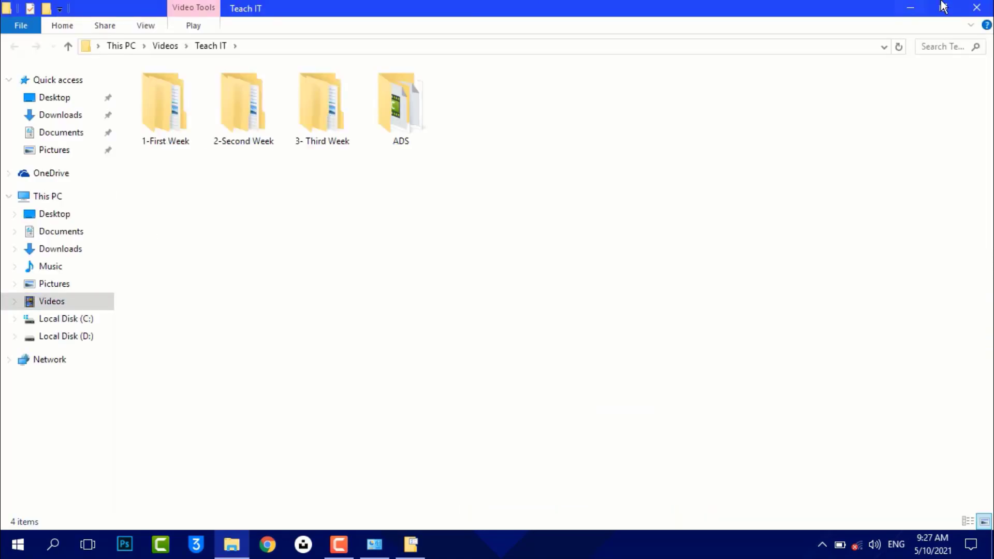
pyautogui.click(971, 5)
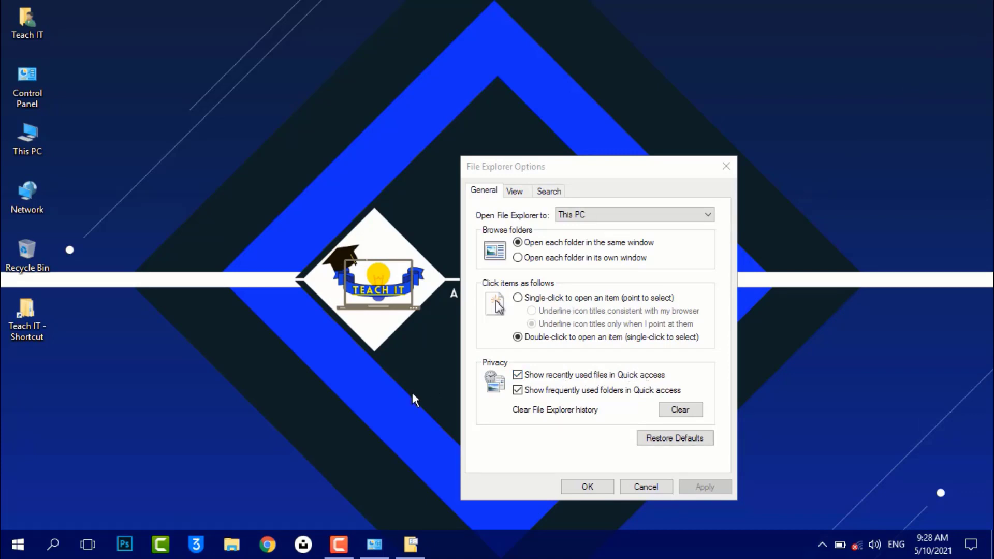
# Step: Show Quick access in File Explorer, turn off showing recently used files there, and apply the change
pyautogui.click(231, 543)
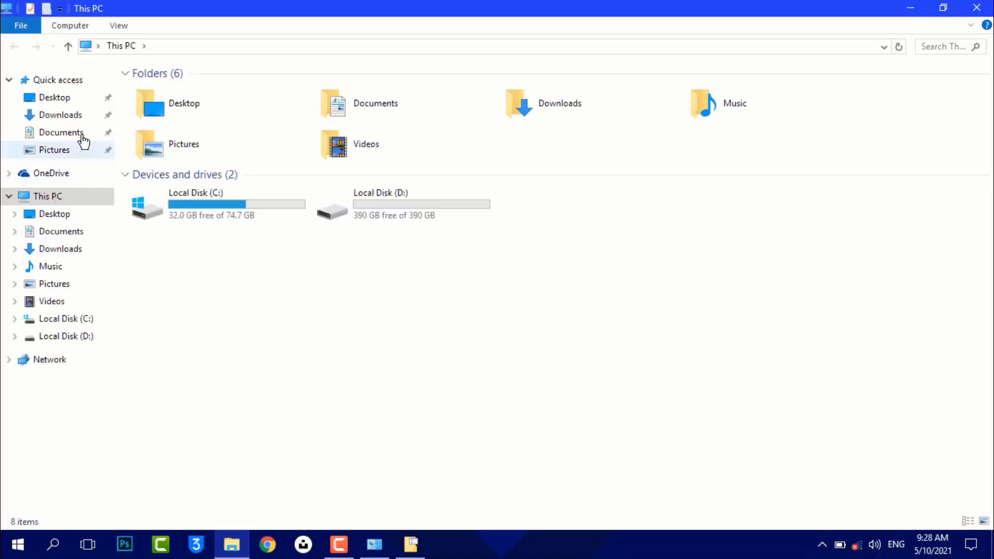
pyautogui.click(77, 85)
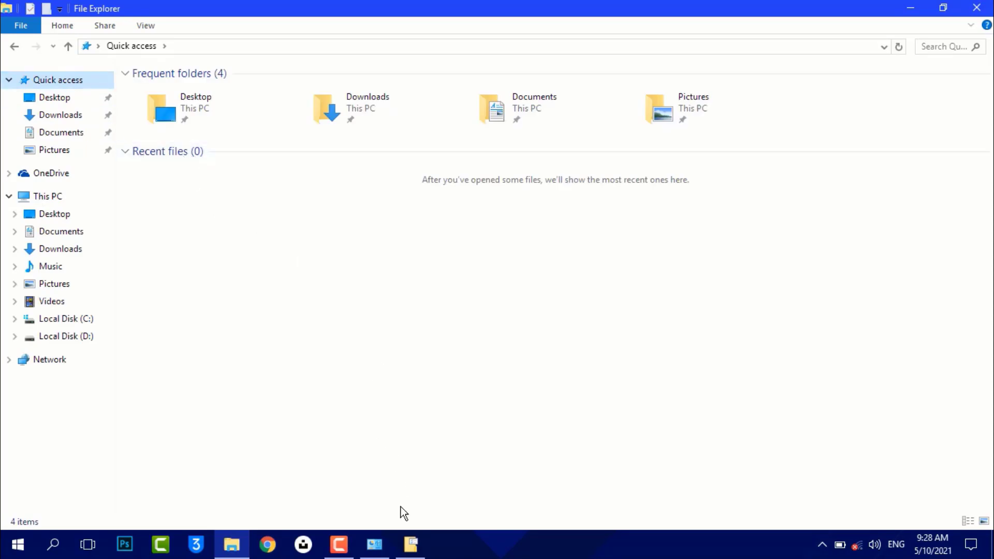
pyautogui.click(412, 544)
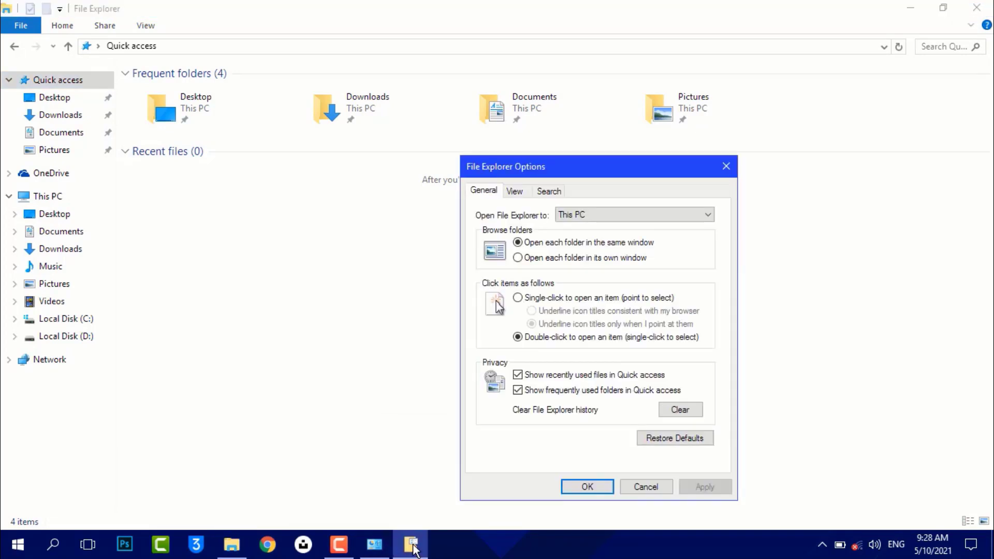
pyautogui.click(542, 375)
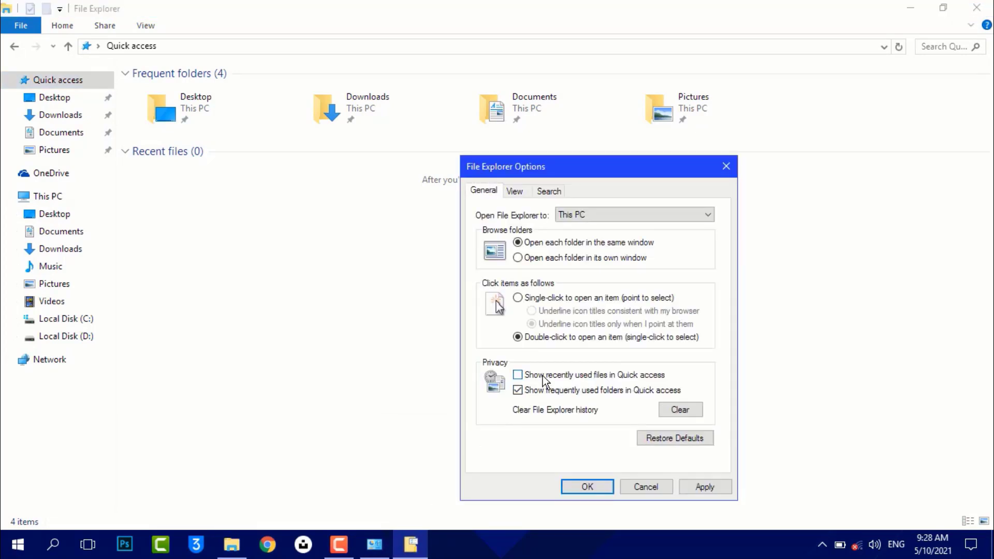
pyautogui.click(700, 488)
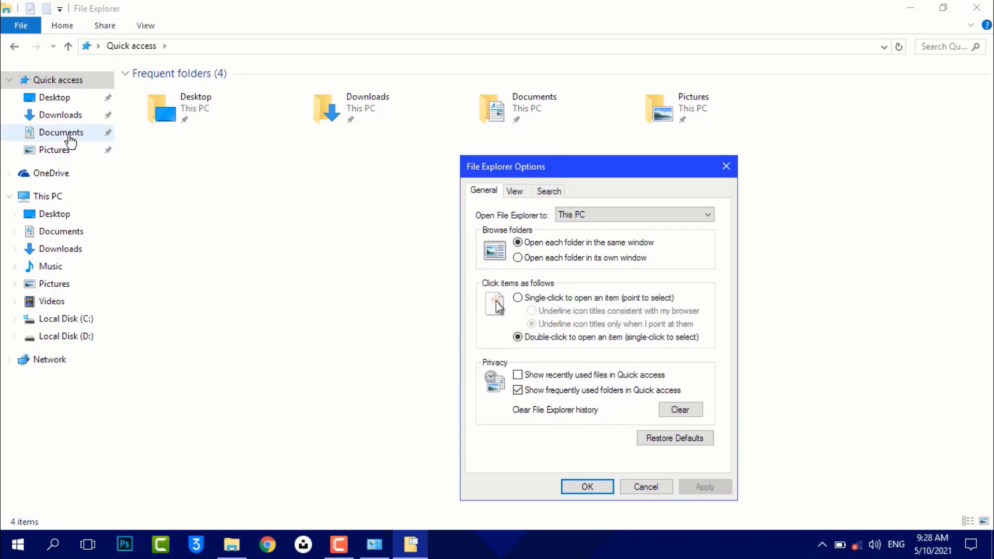
# Step: Turn recently used files back on, apply with frequently used folders turned off, and re-enable the frequently used folders option
pyautogui.click(566, 380)
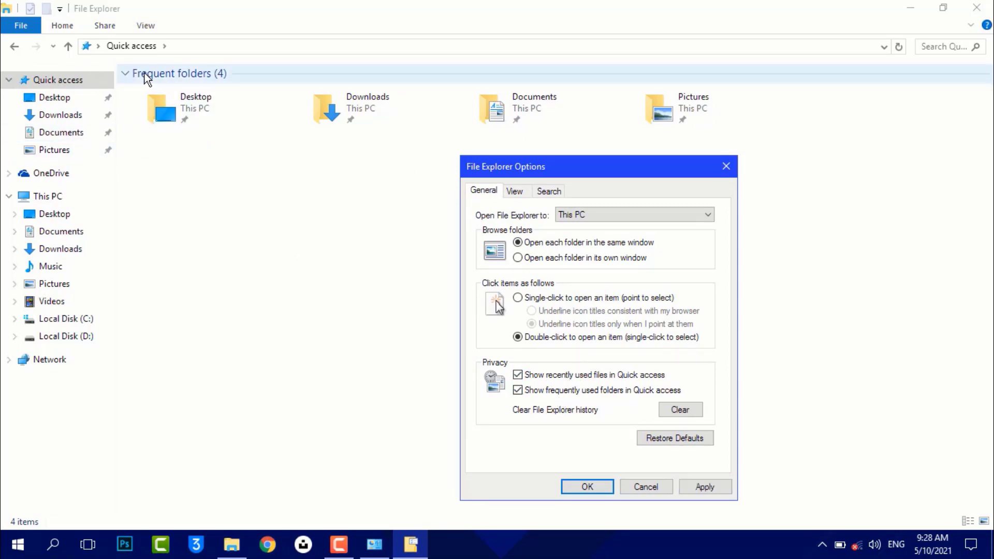
pyautogui.click(552, 390)
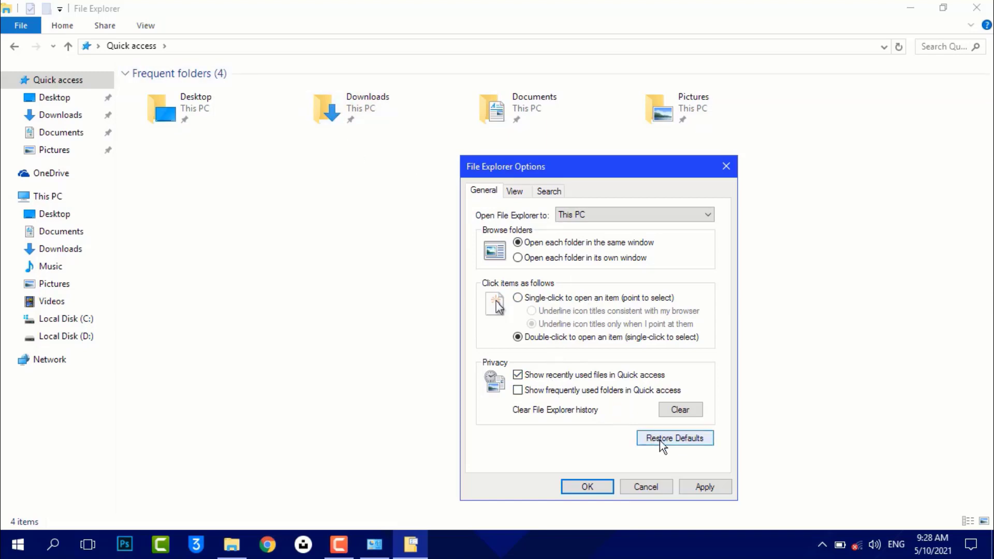
pyautogui.click(703, 489)
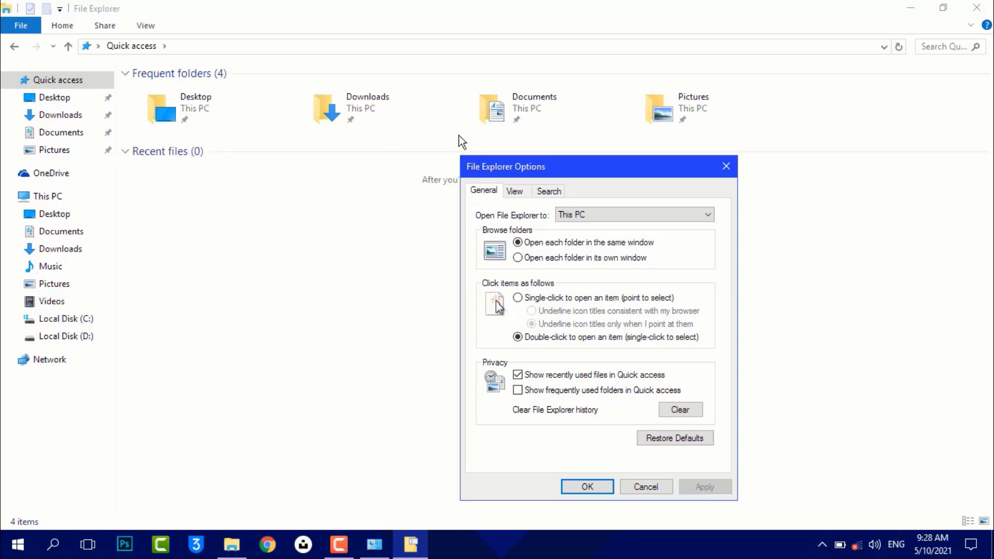
pyautogui.click(553, 391)
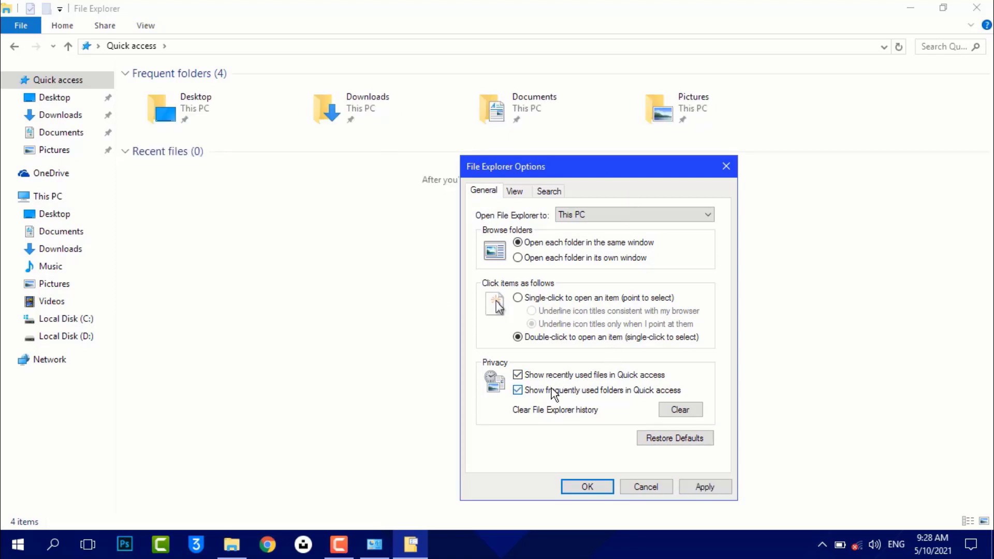
# Step: Clear the File Explorer history and restore the General settings to their defaults
pyautogui.click(679, 410)
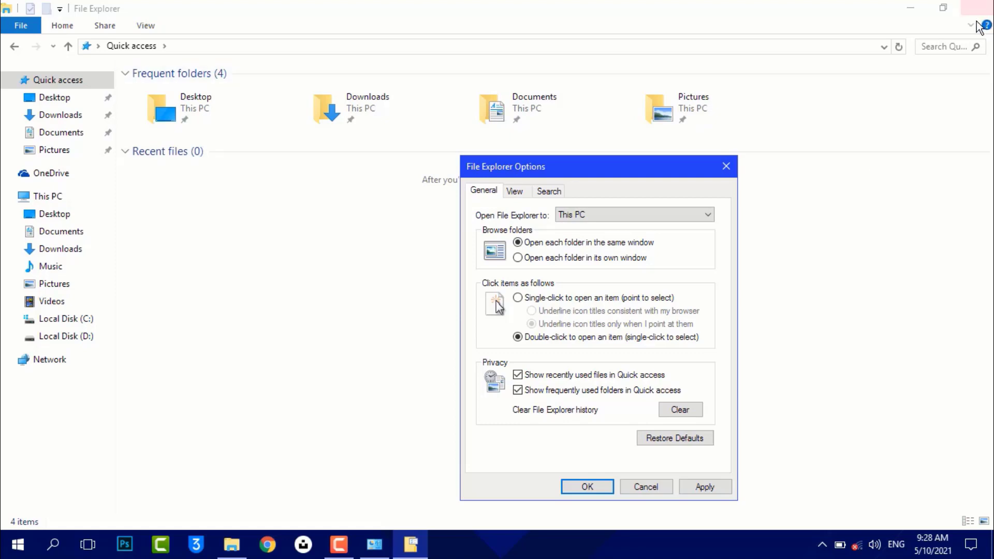
pyautogui.press('Return')
pyautogui.click(955, 44)
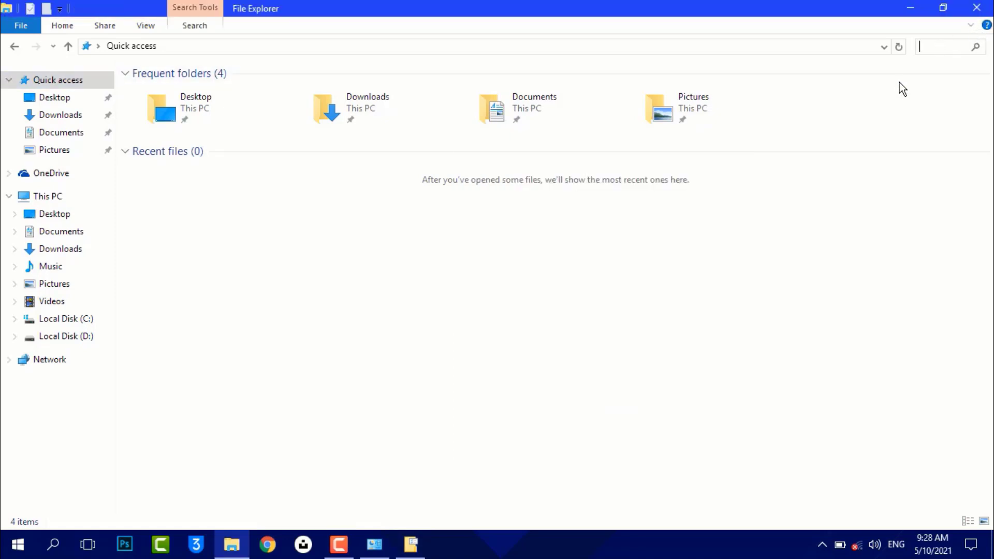
pyautogui.click(414, 540)
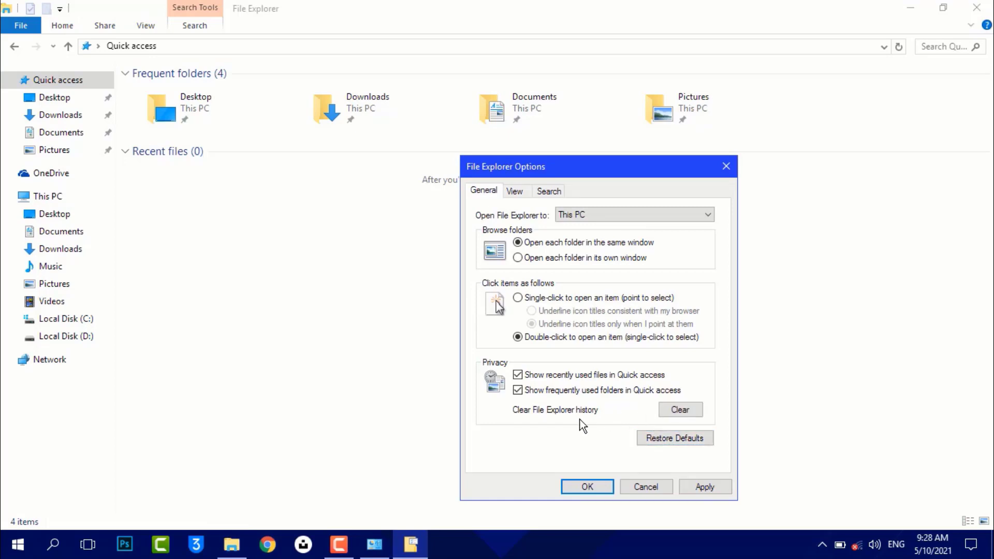
pyautogui.click(673, 410)
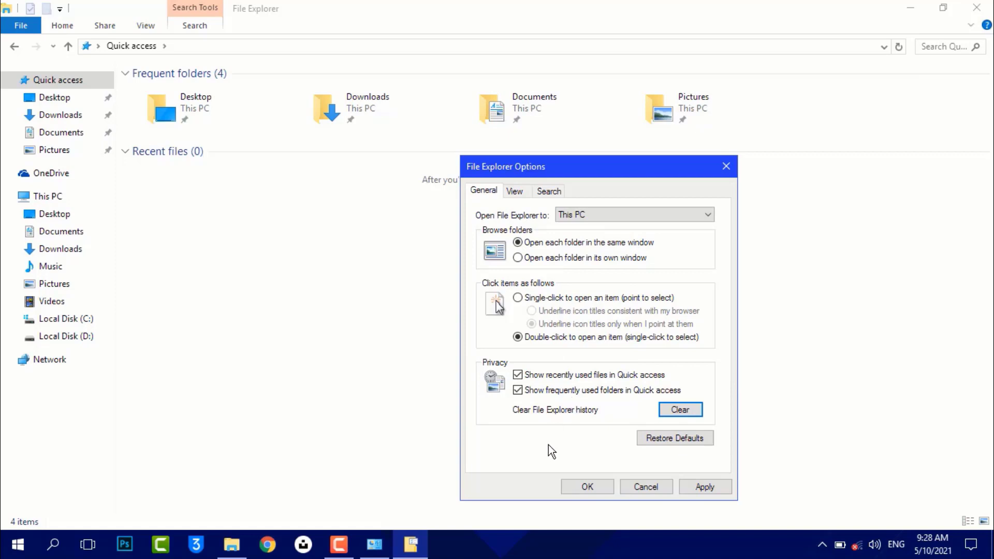
pyautogui.click(684, 437)
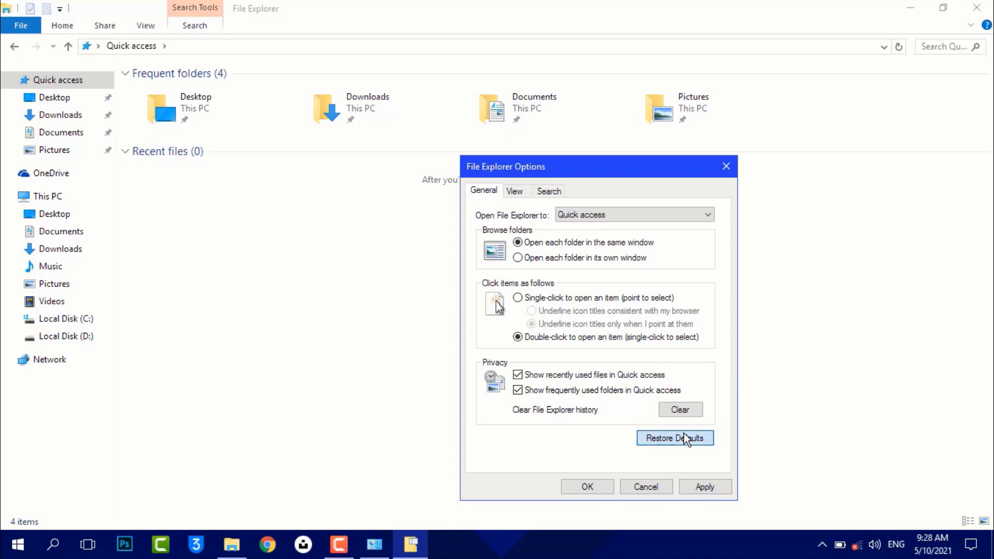
# Step: Bring up the View settings of File Explorer Options and browse in File Explorer to Videos > Teach IT > 2-Second Week
pyautogui.click(515, 191)
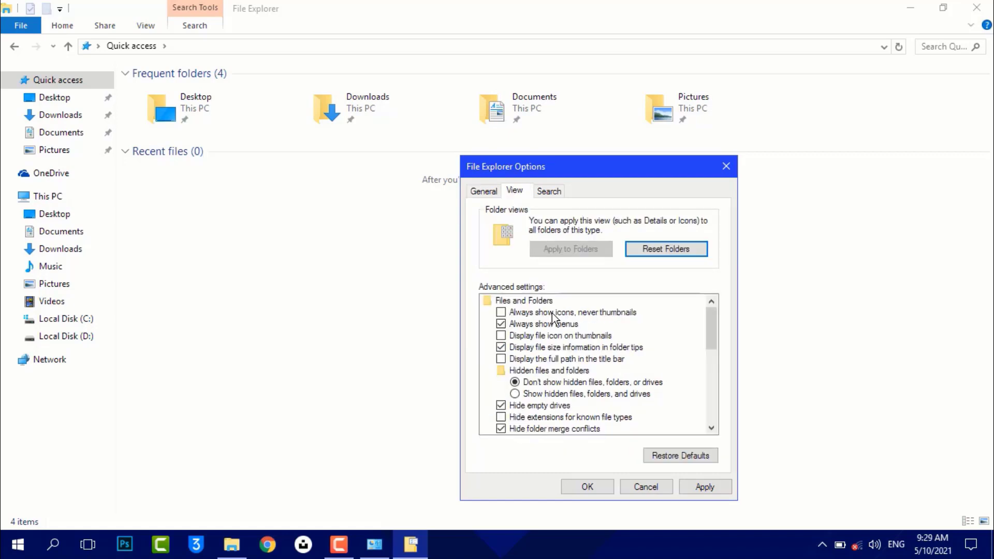
pyautogui.click(50, 302)
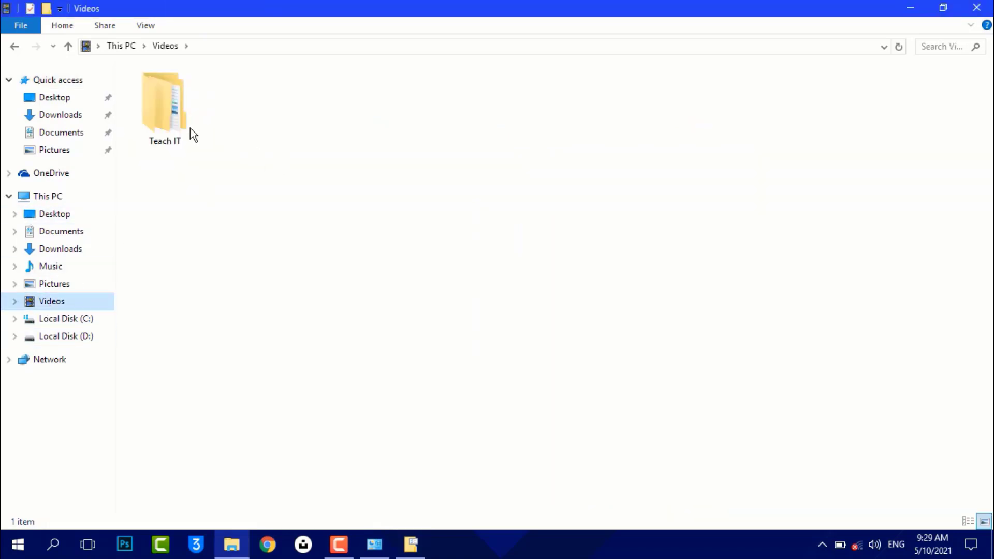
pyautogui.doubleClick(176, 121)
pyautogui.doubleClick(262, 123)
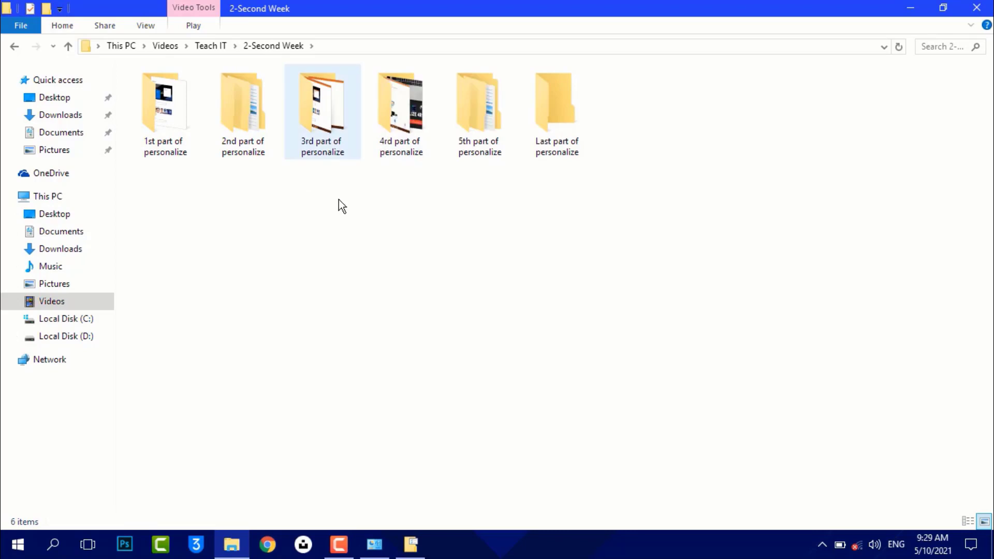
# Step: Enable "Always show icons, never thumbnails" in the advanced view settings and apply it to the folders
pyautogui.click(410, 544)
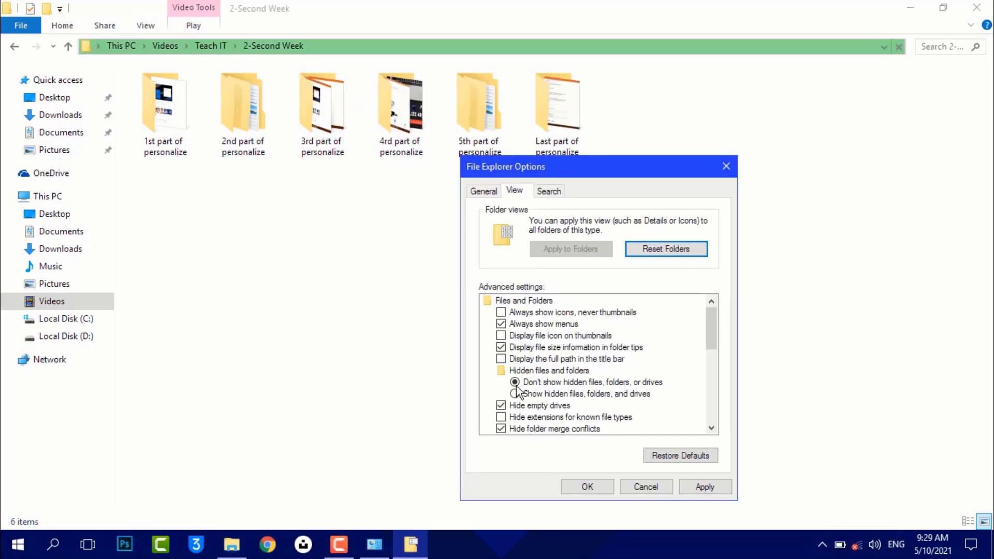
pyautogui.click(534, 314)
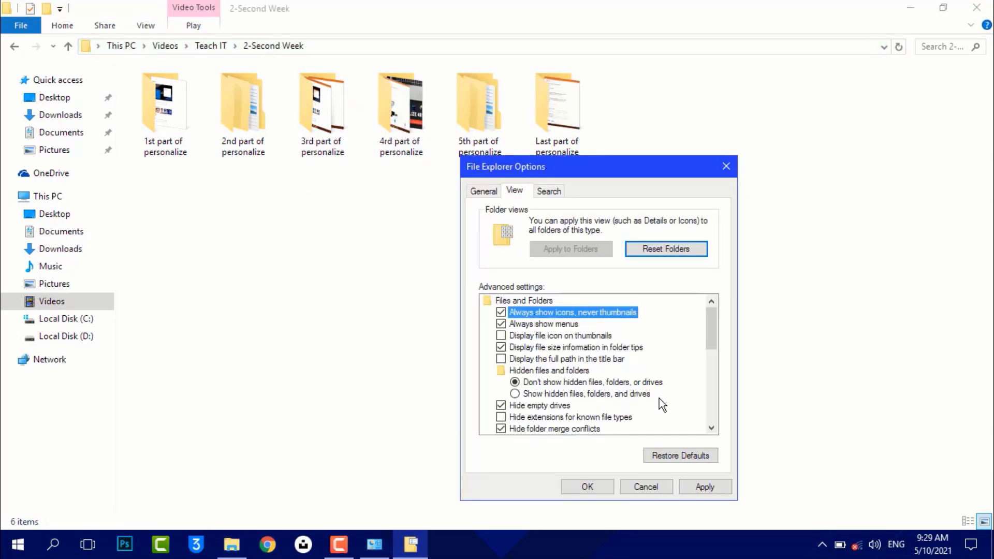
pyautogui.click(689, 490)
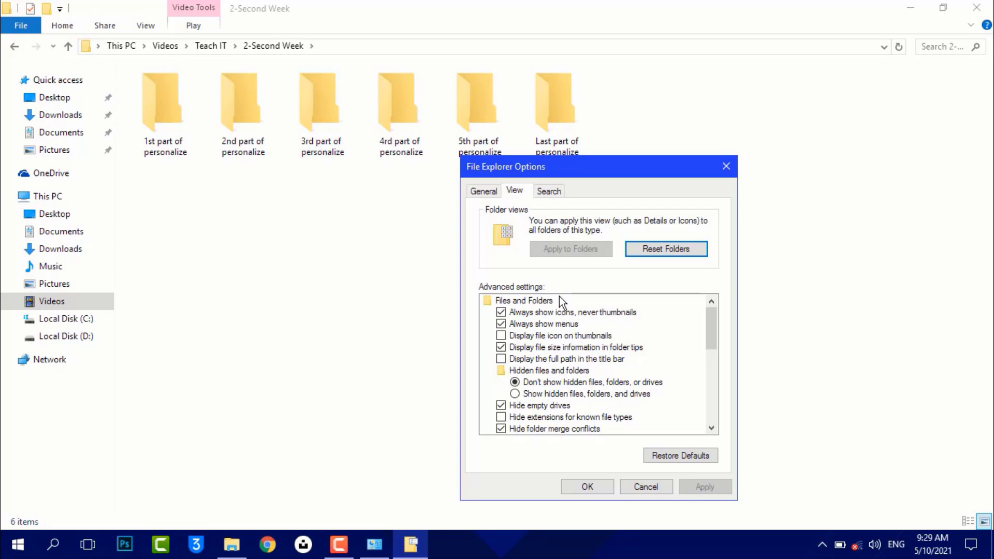
# Step: Turn off "Always show menus" and "Always show icons, never thumbnails", and apply both changes
pyautogui.click(563, 324)
pyautogui.click(561, 311)
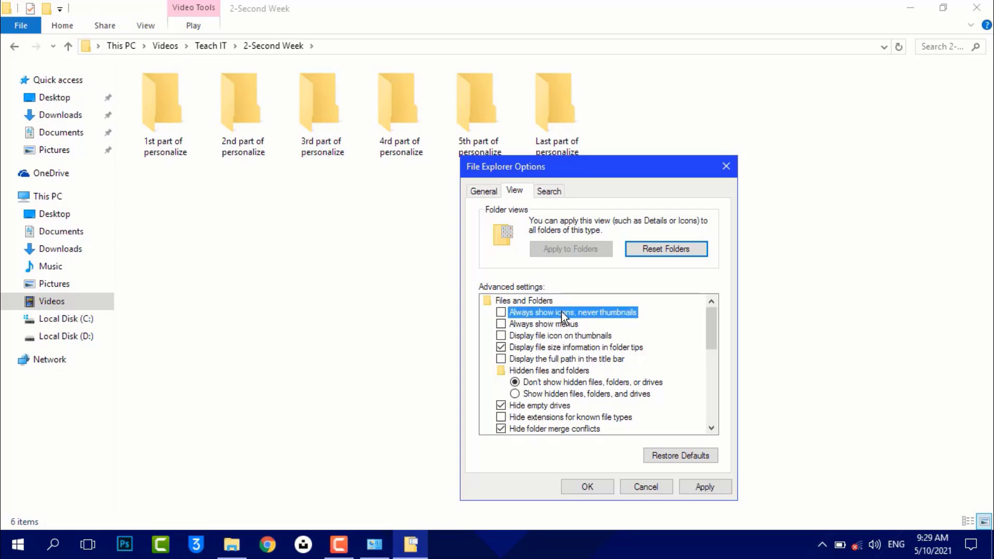
pyautogui.click(696, 486)
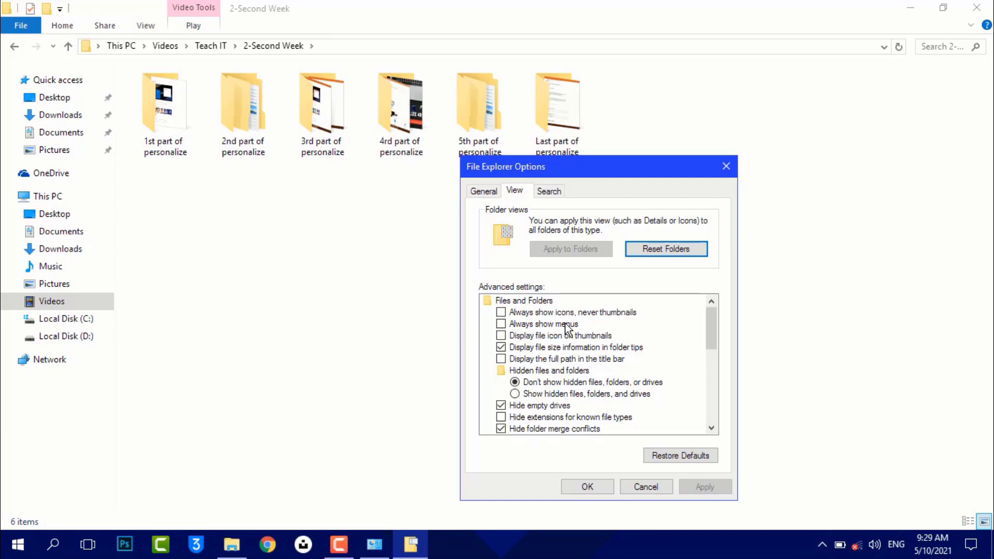
# Step: Expand the ribbon in the 2-Second Week window, and turn "Always show menus" back on in the advanced settings, applying the change
pyautogui.click(971, 27)
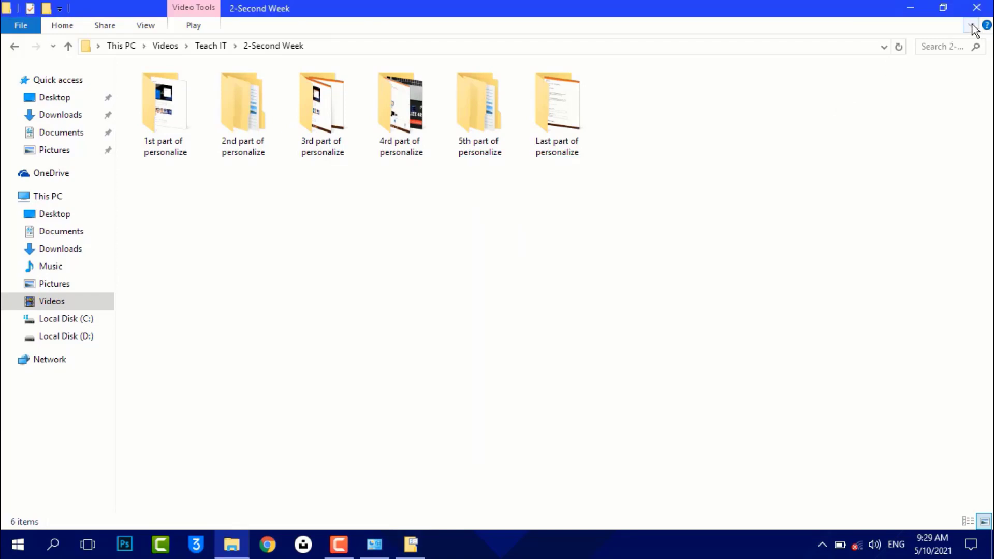
pyautogui.click(973, 27)
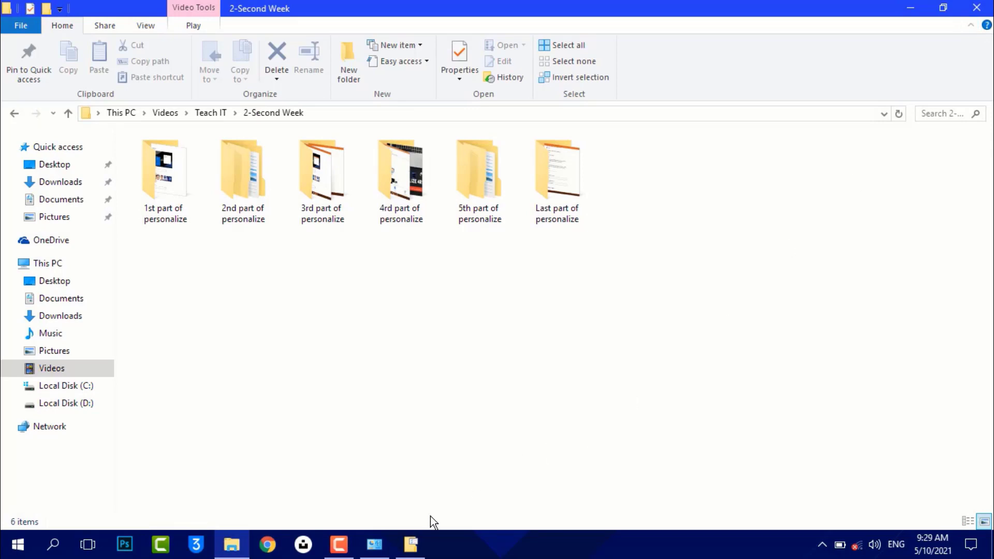
pyautogui.click(410, 544)
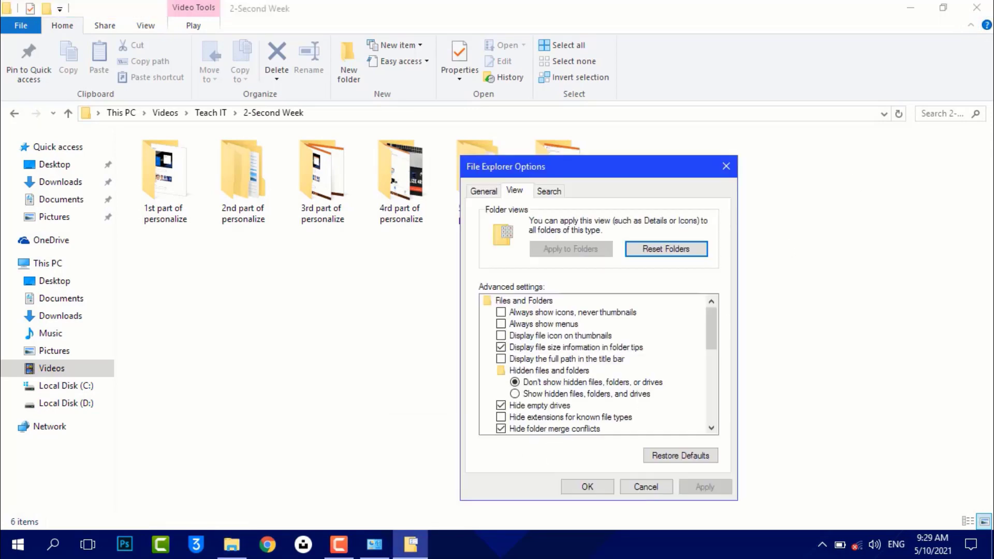
pyautogui.click(532, 324)
pyautogui.click(705, 486)
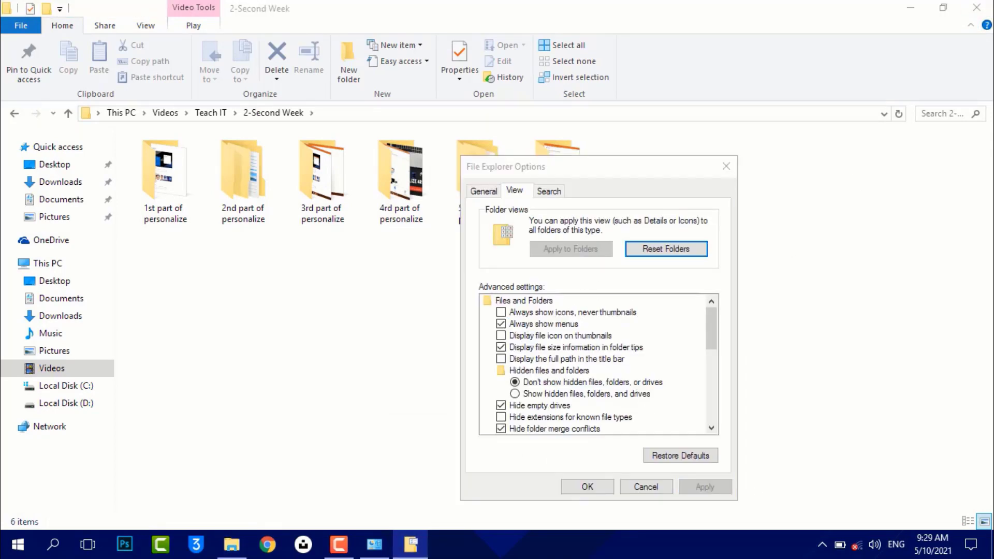
# Step: Close the 2-Second Week window, and open This PC for a brief look before closing it too
pyautogui.click(977, 8)
pyautogui.doubleClick(24, 133)
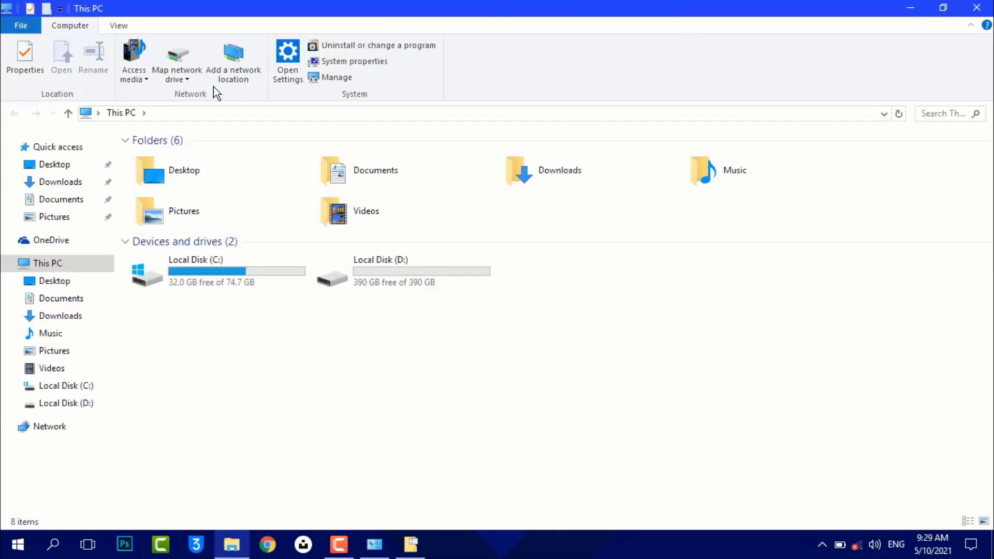
pyautogui.click(983, 9)
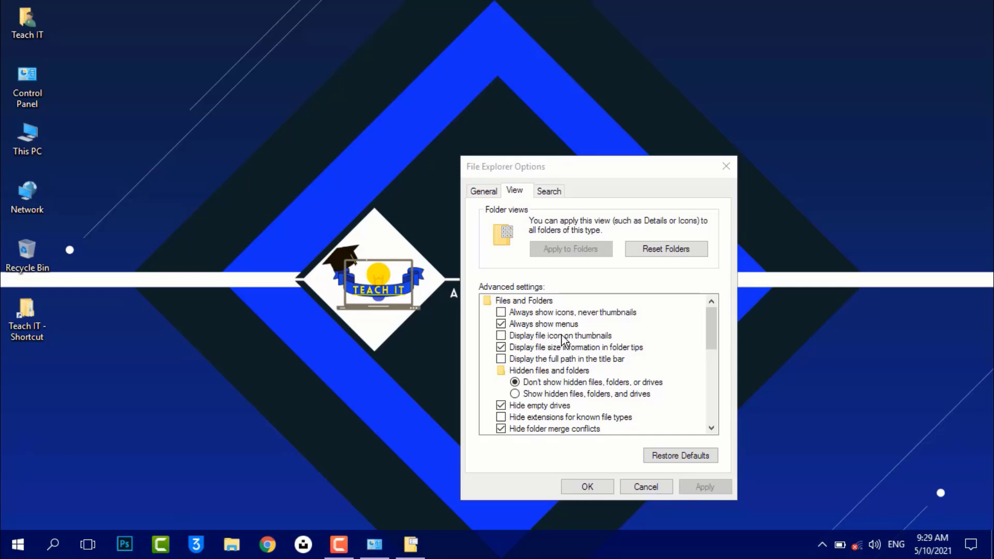
# Step: Enable "Display file icon on thumbnails" in the advanced view settings and apply the change
pyautogui.click(583, 337)
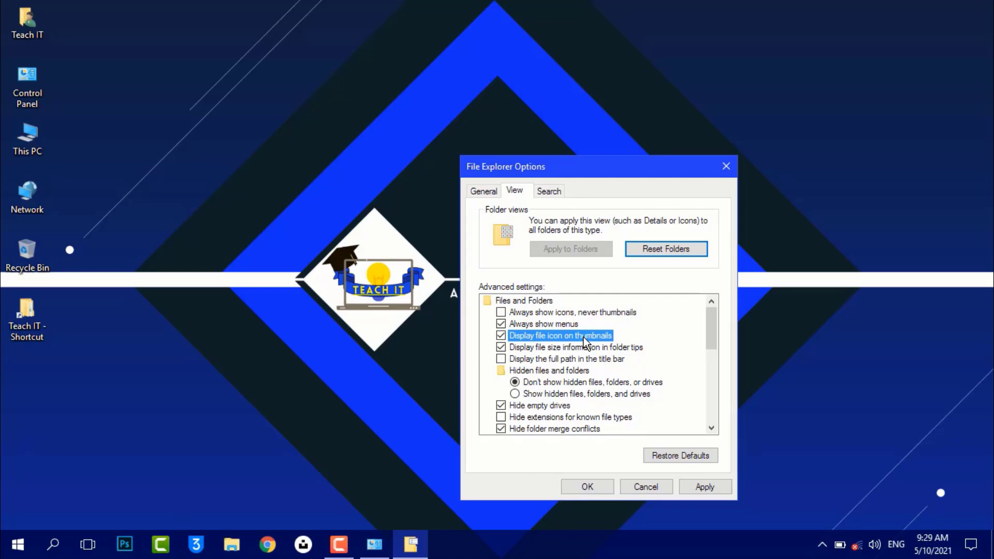
pyautogui.click(708, 488)
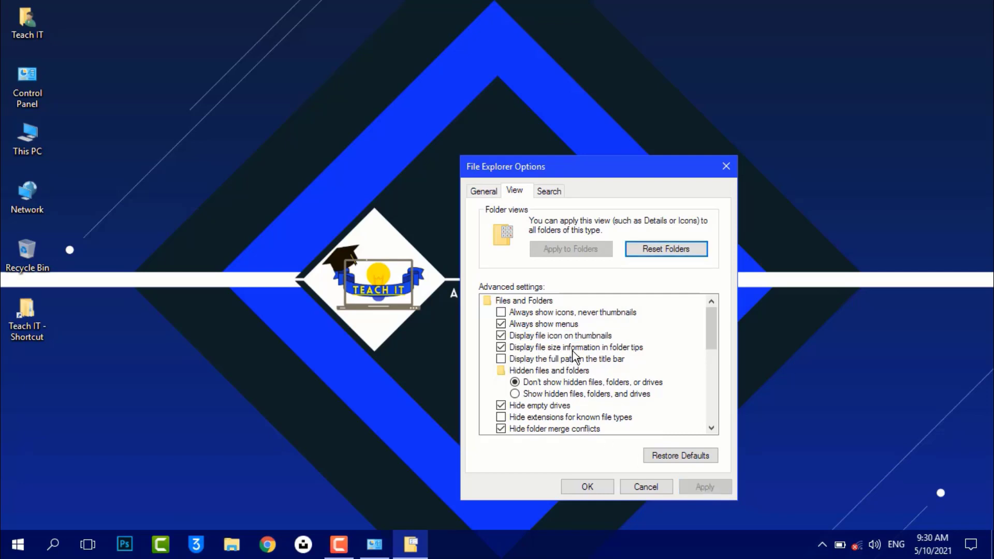
# Step: Open the Teach IT folder from its desktop shortcut and view the folder tips of 2-Second Week and 1-First Week
pyautogui.doubleClick(21, 308)
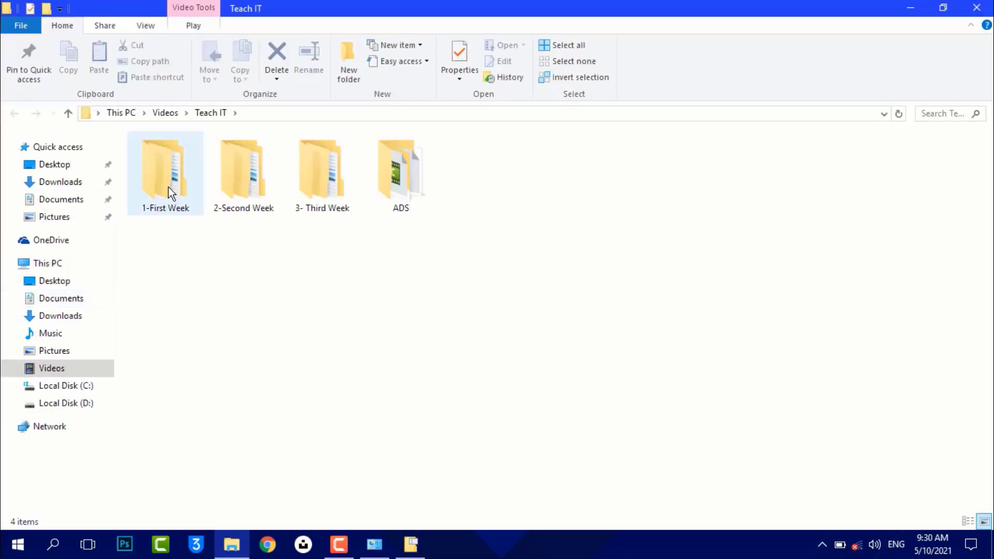
pyautogui.click(169, 187)
pyautogui.moveTo(244, 185)
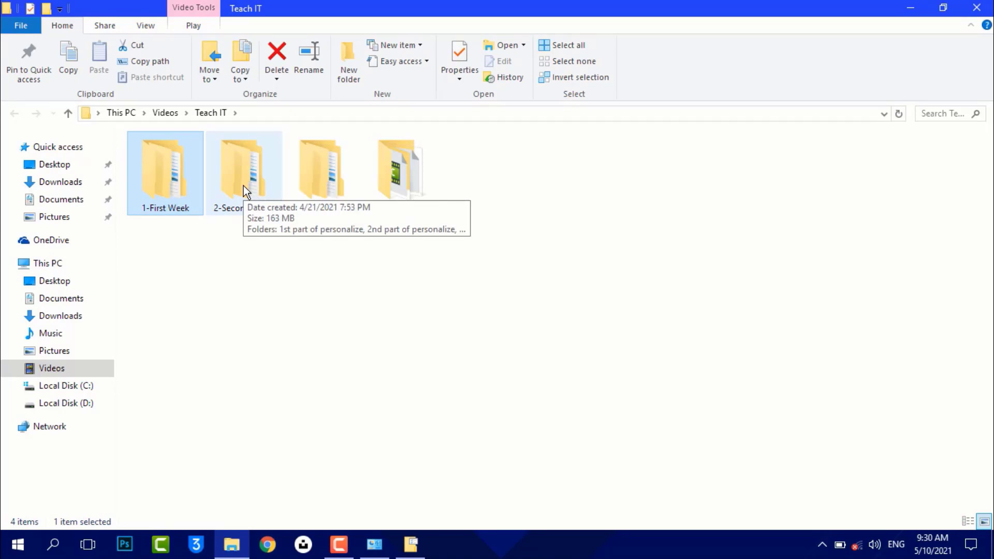
pyautogui.click(410, 543)
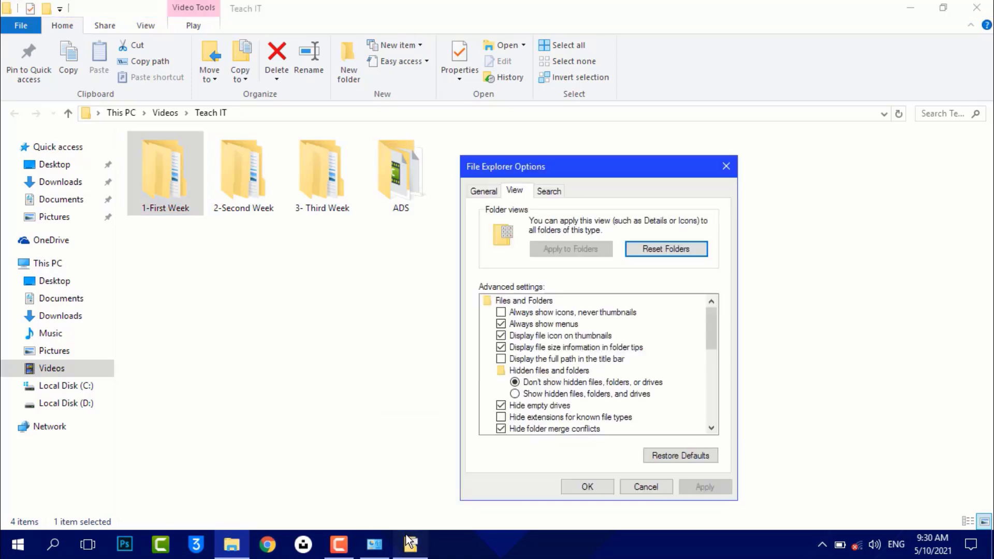
pyautogui.click(228, 203)
pyautogui.moveTo(169, 179)
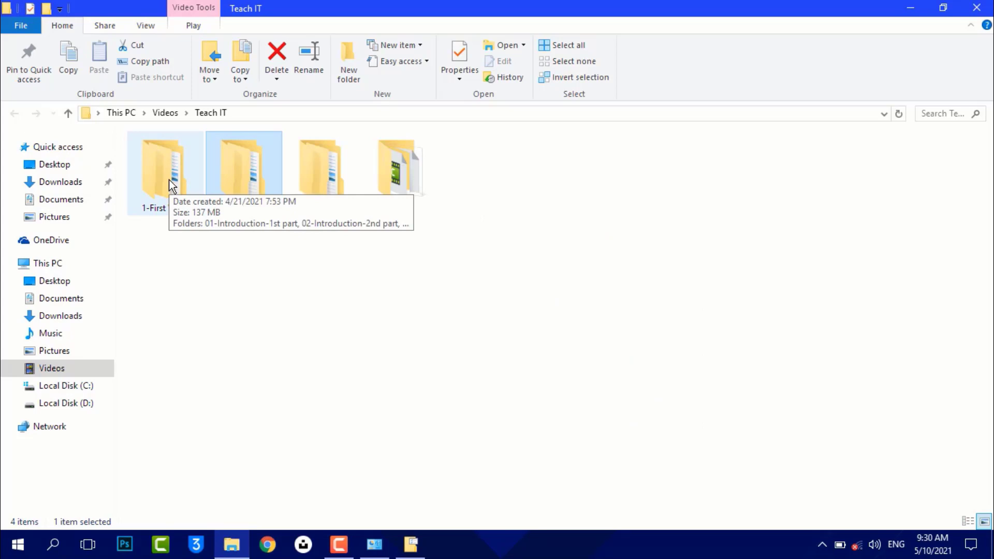
# Step: Turn off and apply "Display file size information in folder tips", and check the tip of the 2-Second Week folder
pyautogui.click(423, 552)
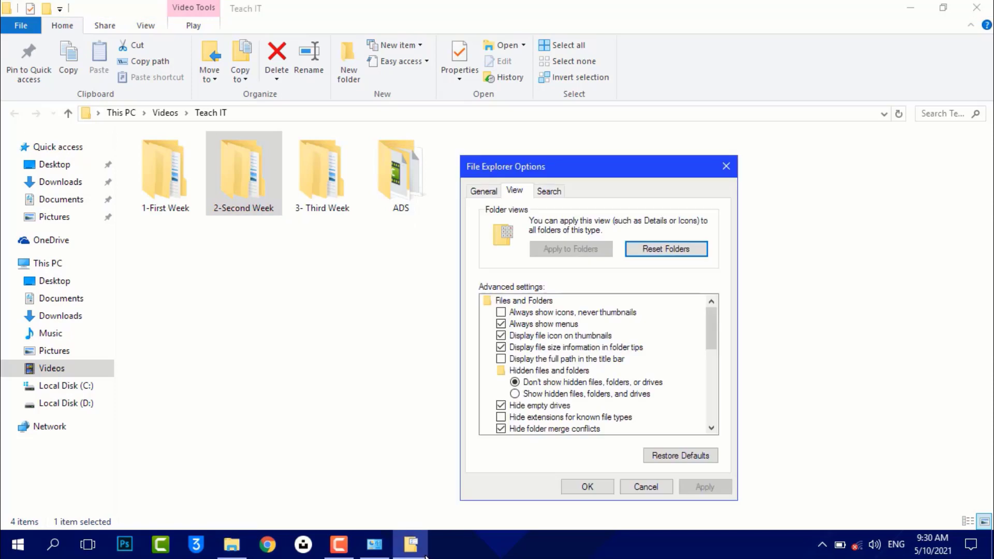
pyautogui.click(534, 347)
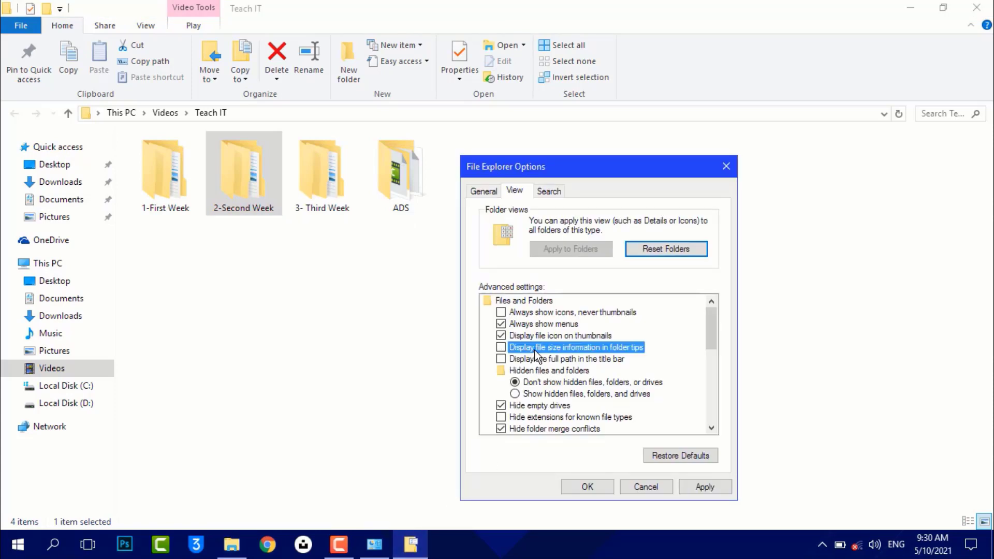
pyautogui.click(700, 487)
pyautogui.press('Escape')
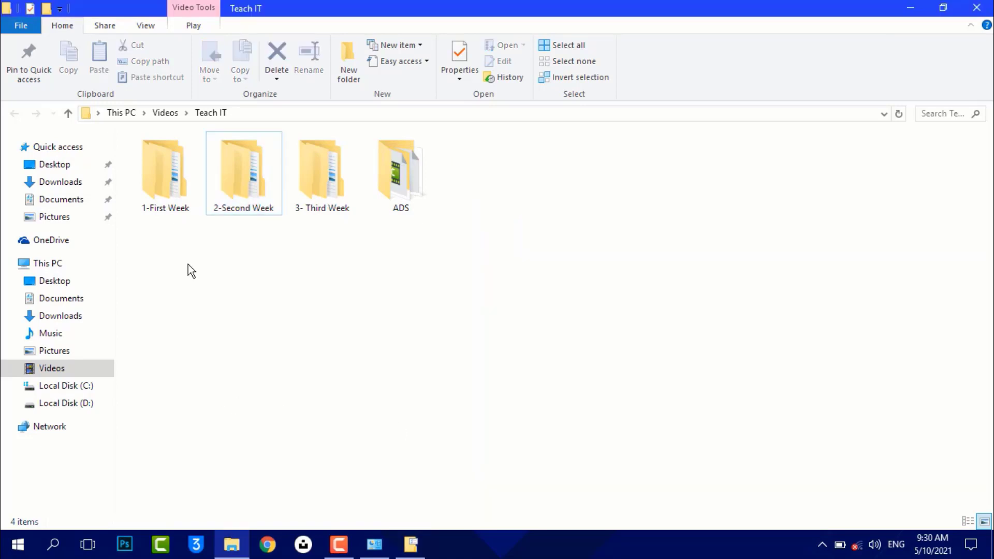
pyautogui.click(173, 199)
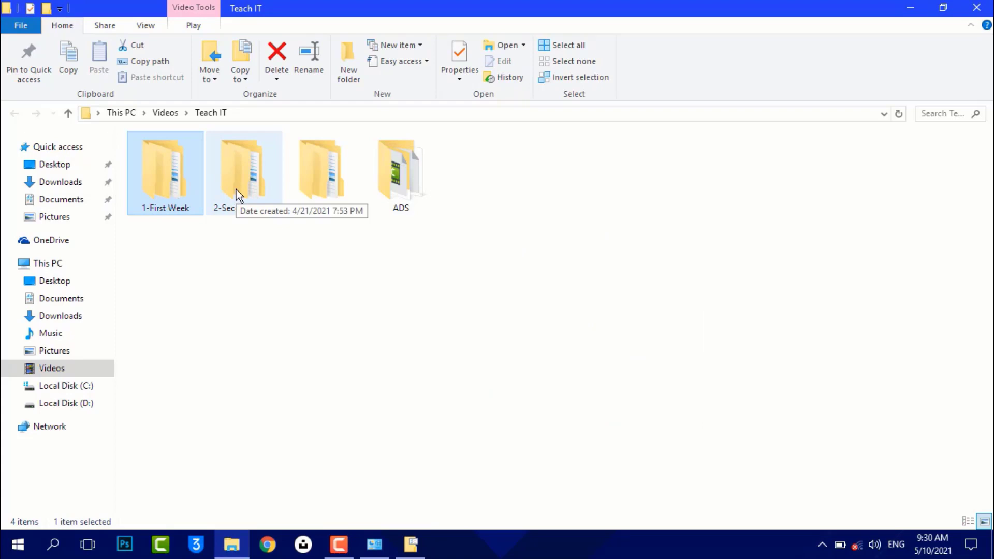
# Step: Browse in the Teach IT window to 2-Second Week > 2nd part of personalize
pyautogui.click(411, 543)
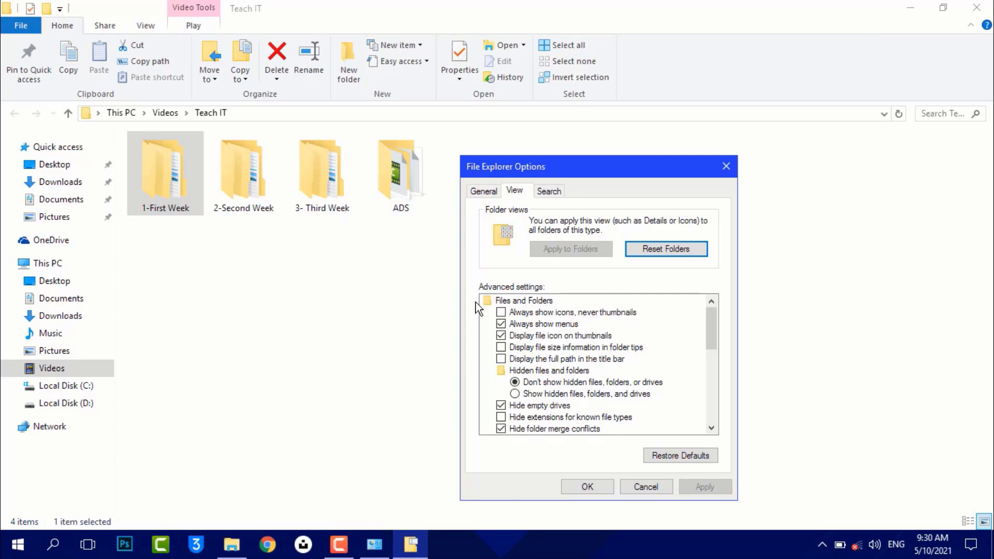
pyautogui.doubleClick(247, 171)
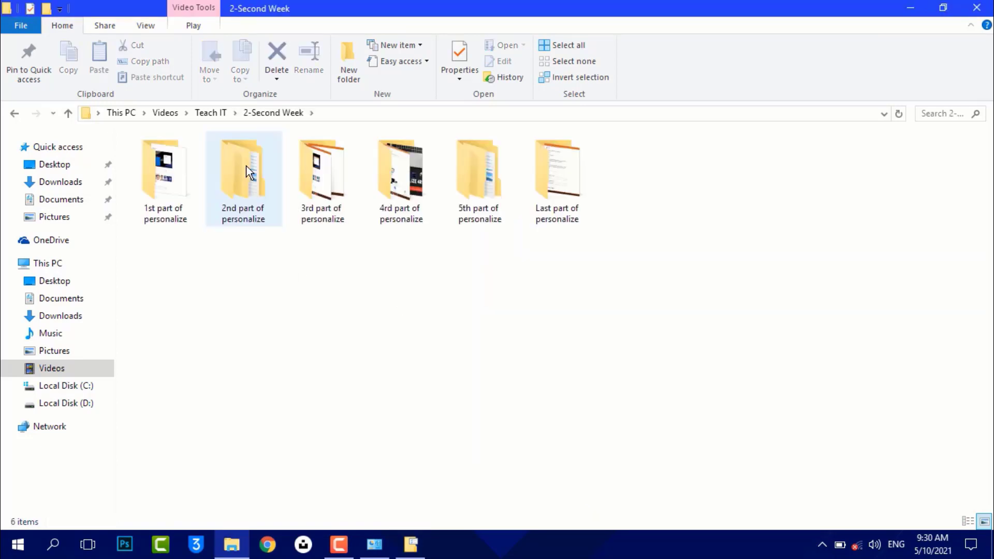
pyautogui.doubleClick(247, 169)
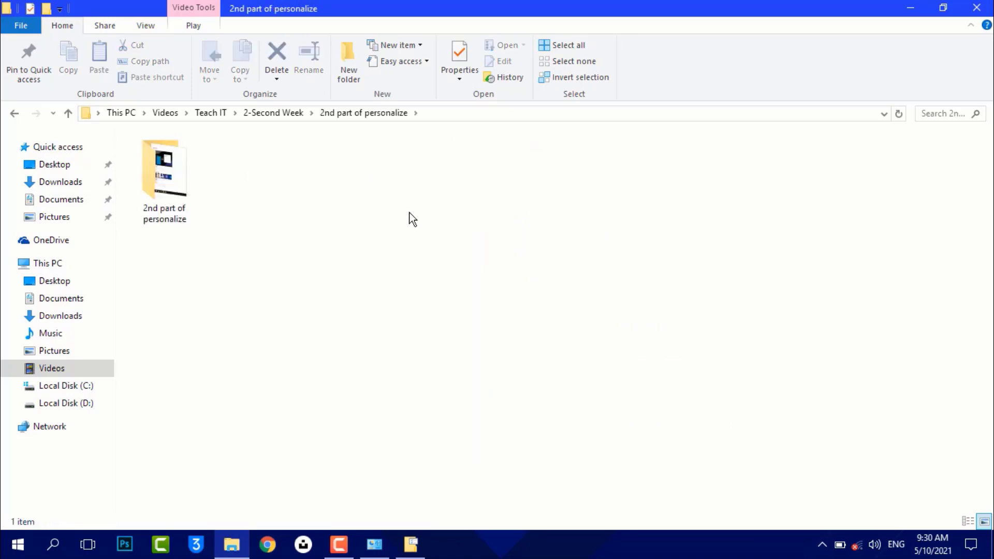
# Step: Enable and apply "Display the full path in the title bar", and turn it back off, applying that change as well
pyautogui.click(406, 547)
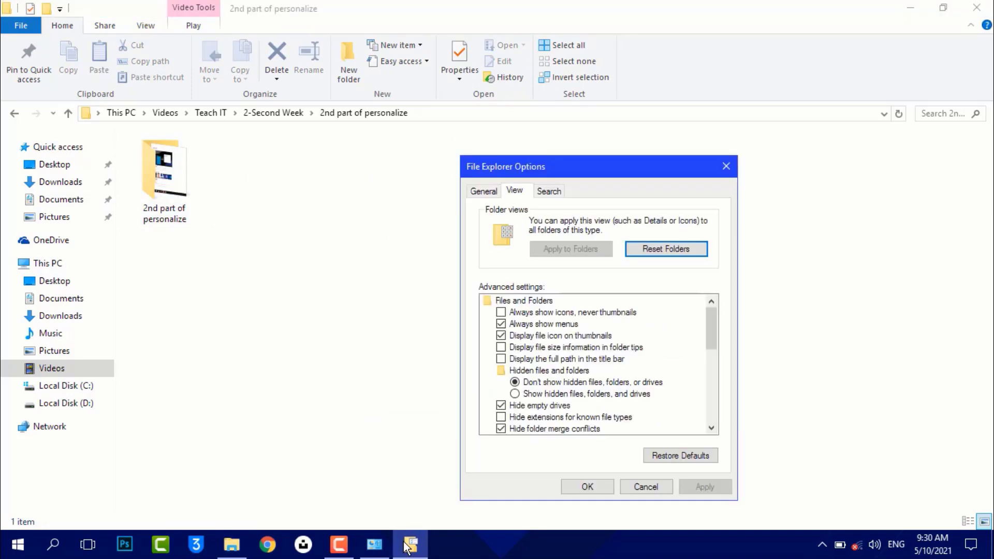
pyautogui.click(537, 360)
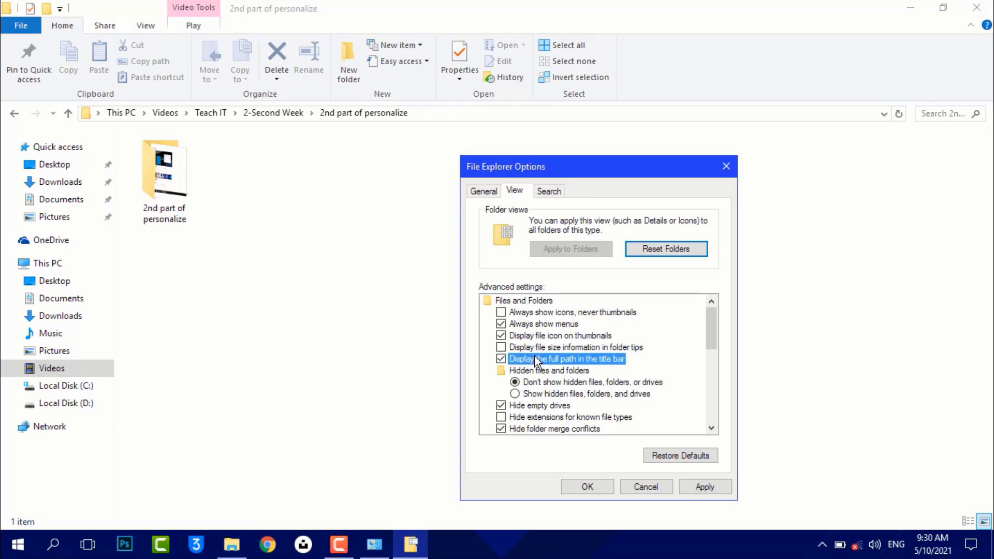
pyautogui.click(694, 489)
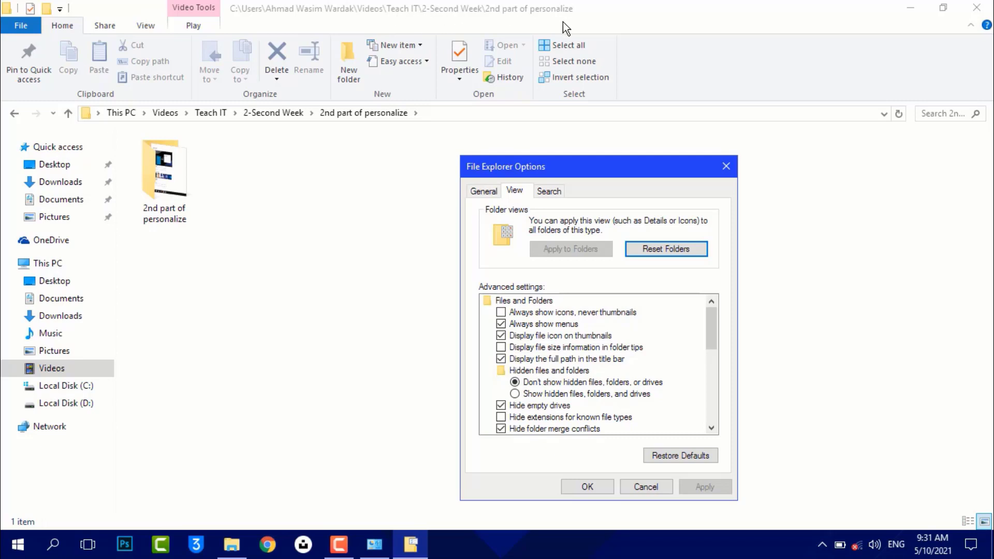
pyautogui.click(530, 363)
pyautogui.click(704, 486)
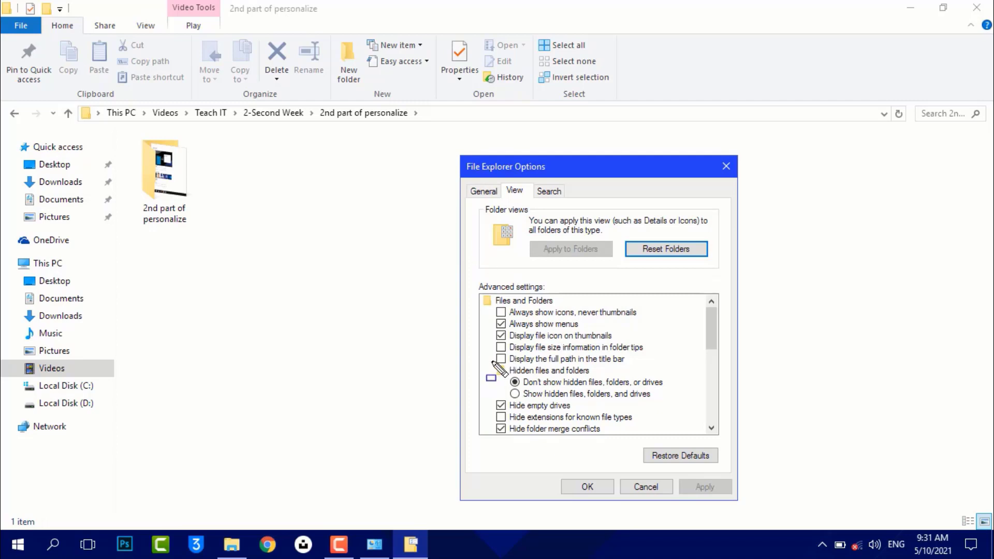
pyautogui.moveTo(492, 361)
pyautogui.mouseDown()
pyautogui.moveTo(634, 408)
pyautogui.moveTo(667, 401)
pyautogui.mouseUp()
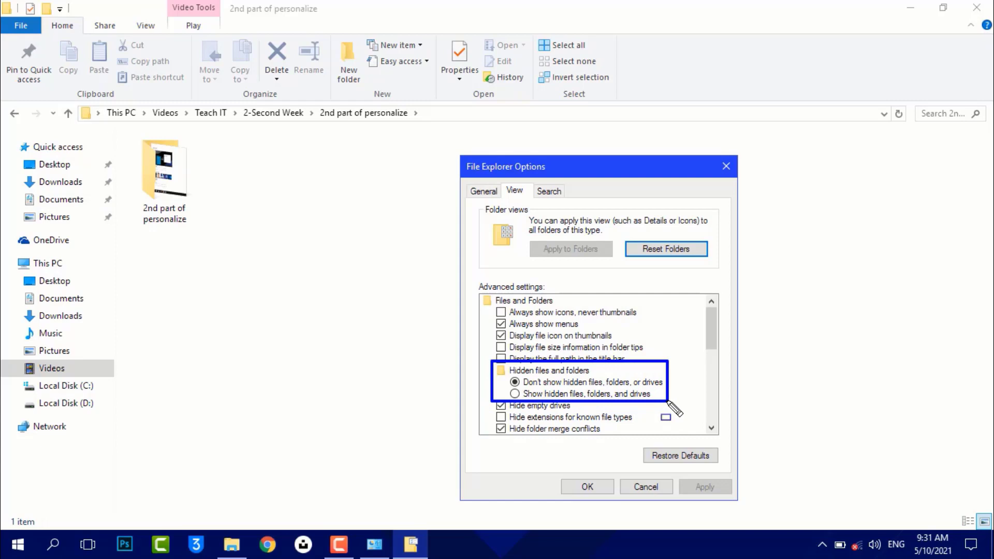